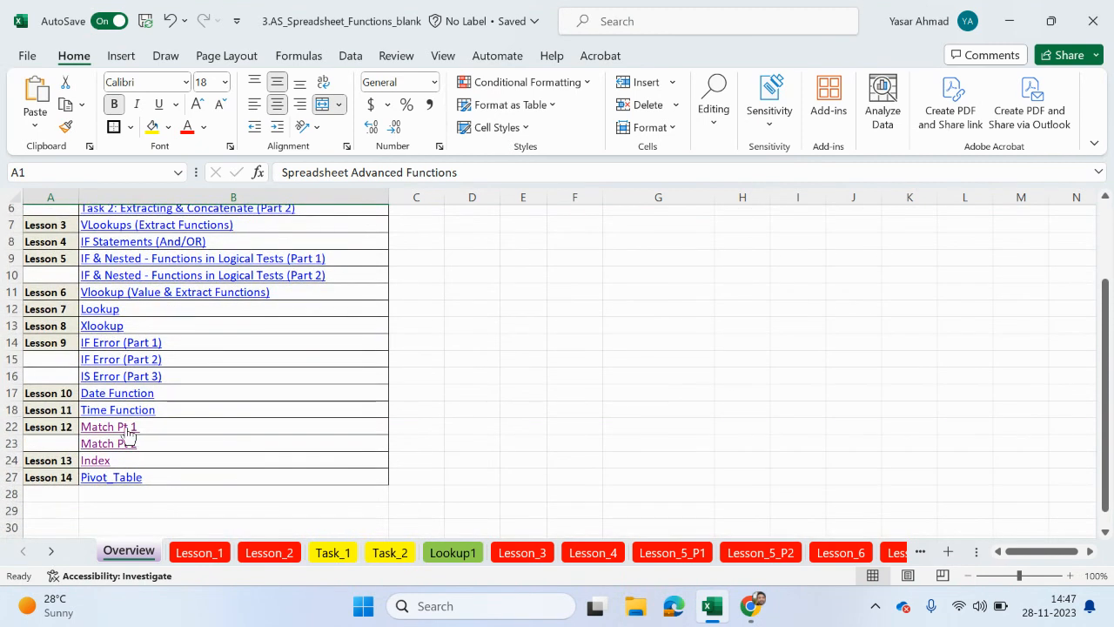
- Open the Match Pt 1 lesson and examine how the Row column's MATCH formulas relate each bonus type to the Bonus table
click(127, 428)
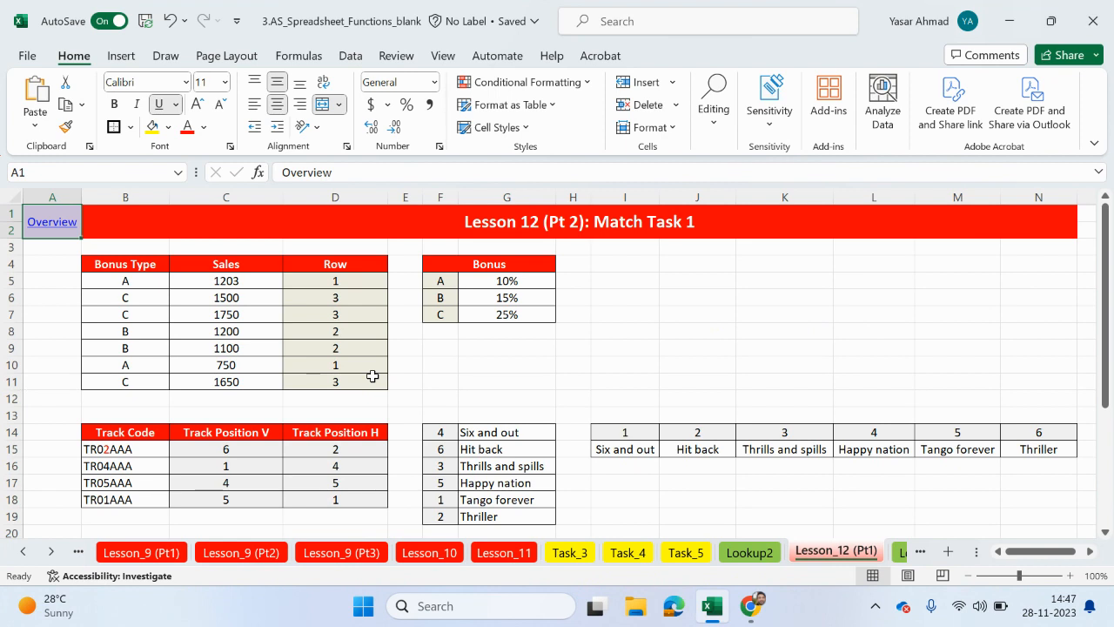
drag(136, 283, 129, 380)
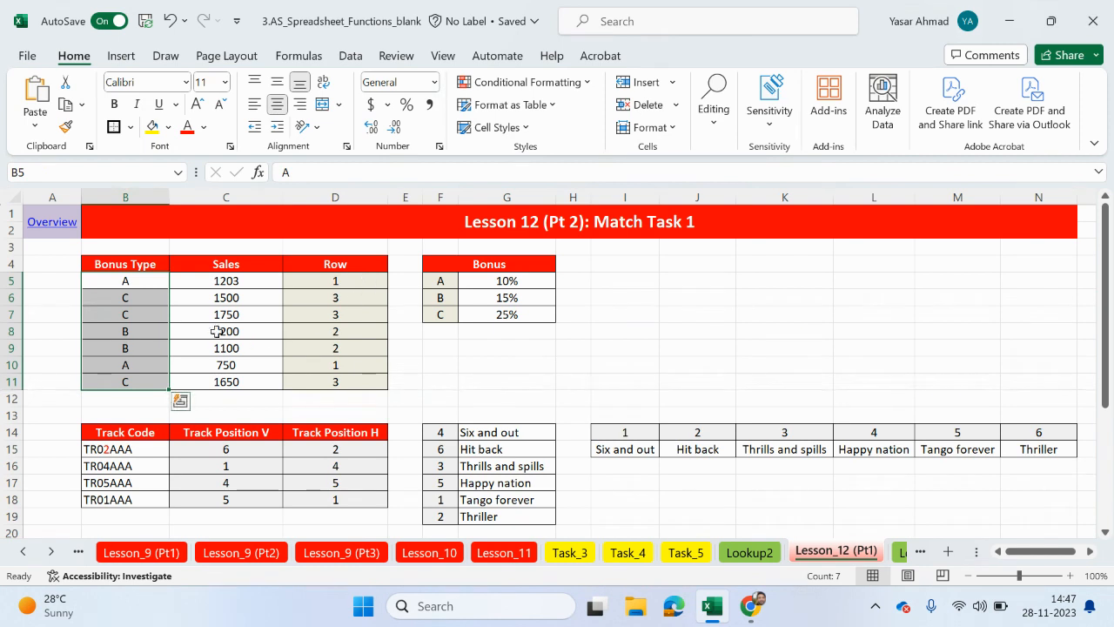
click(434, 290)
drag(433, 290, 439, 315)
drag(151, 283, 155, 383)
drag(435, 283, 432, 313)
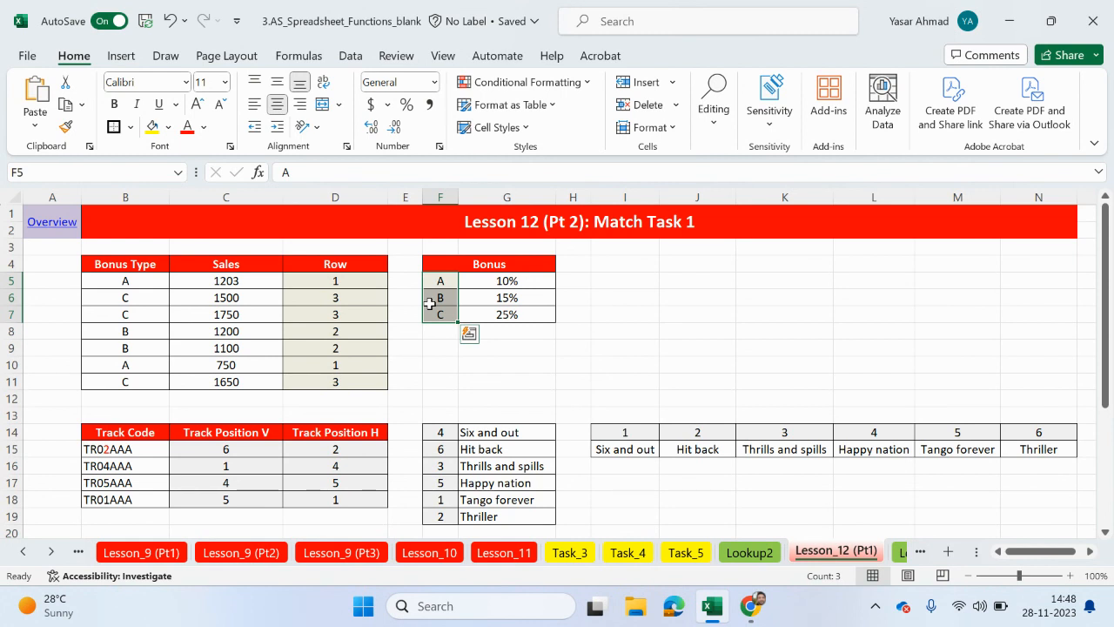
click(148, 287)
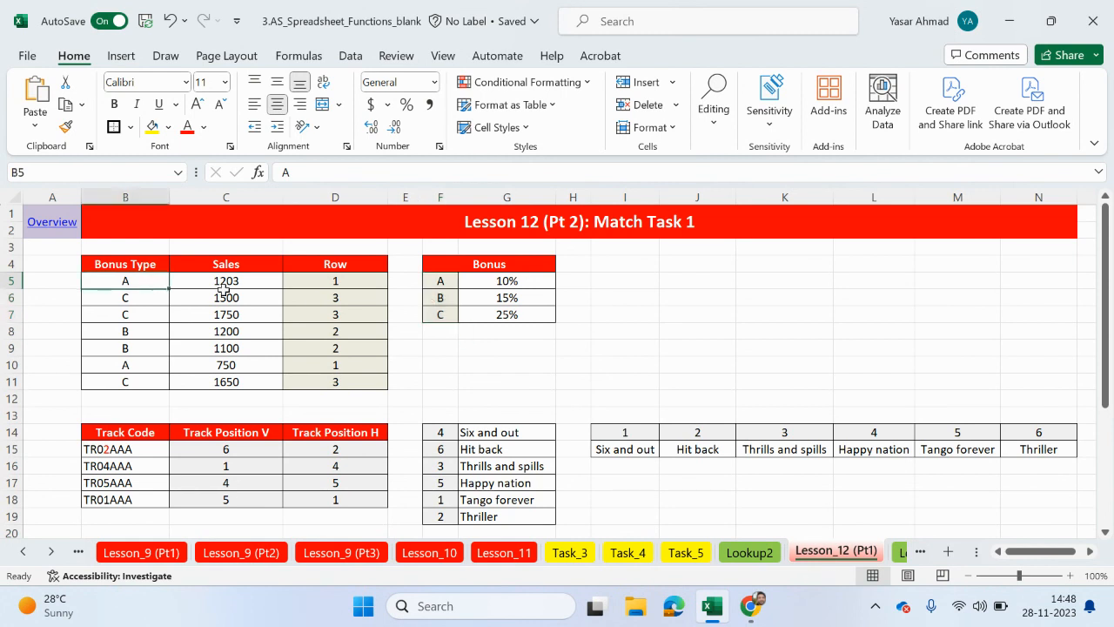
click(432, 281)
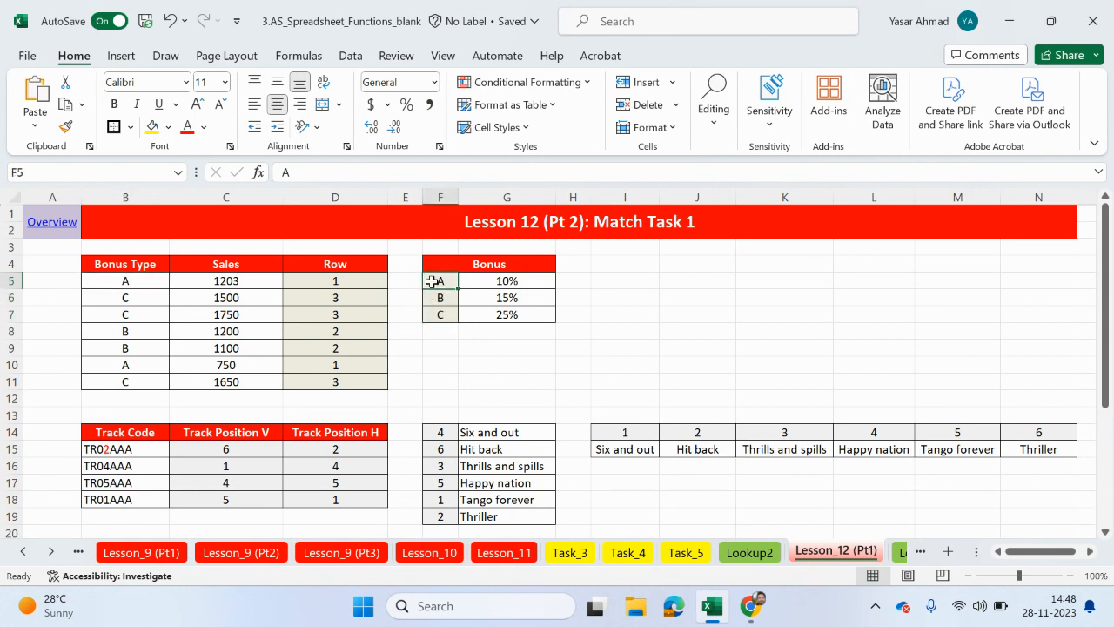
click(359, 284)
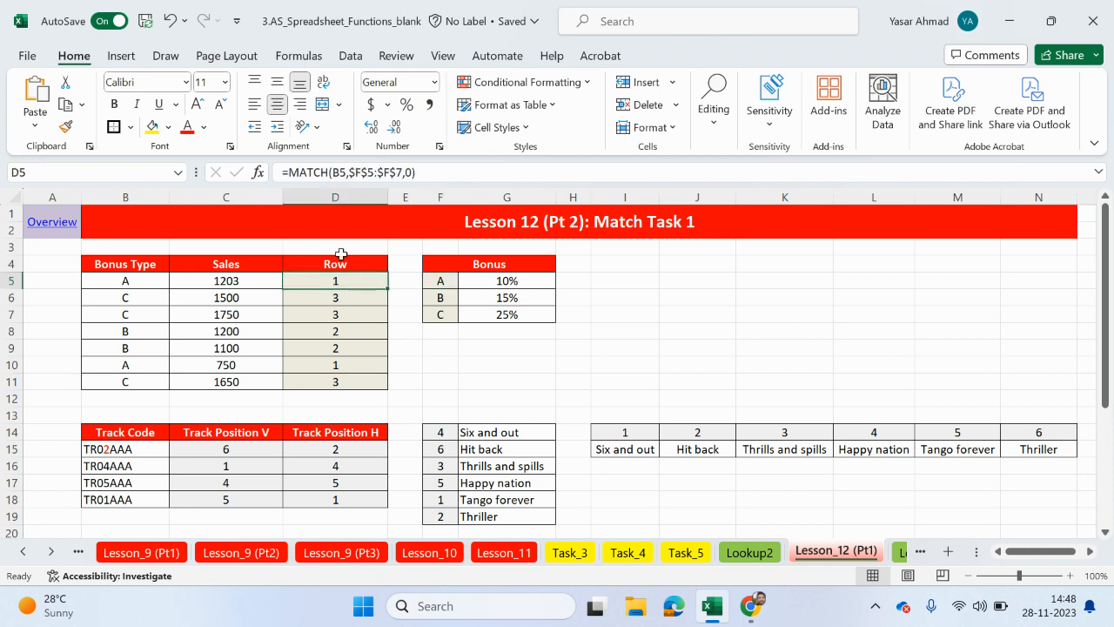
click(126, 296)
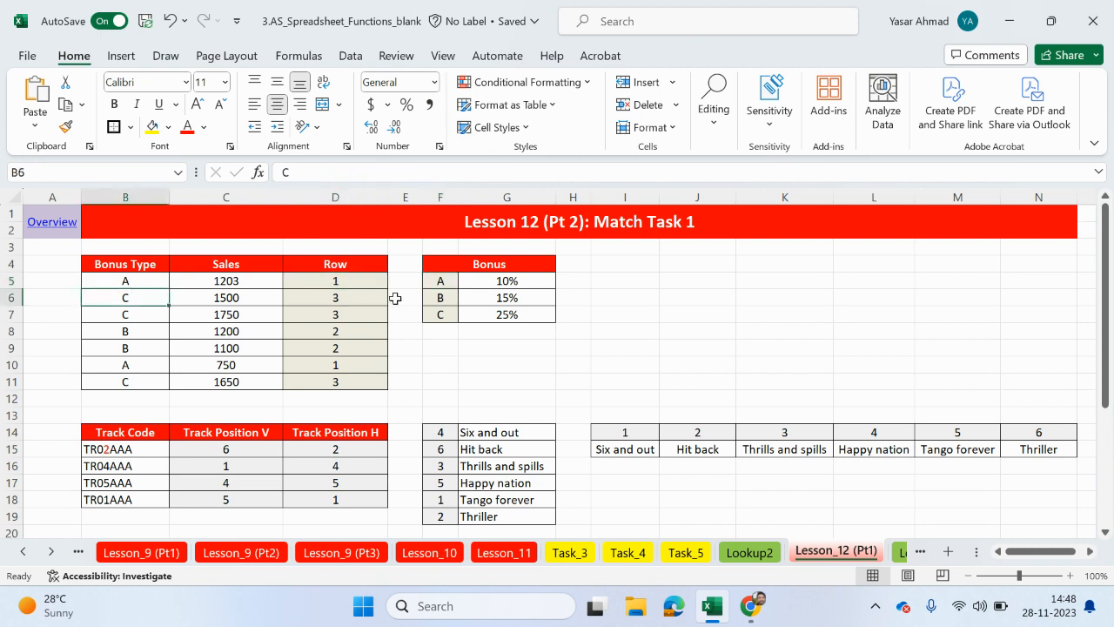
click(352, 304)
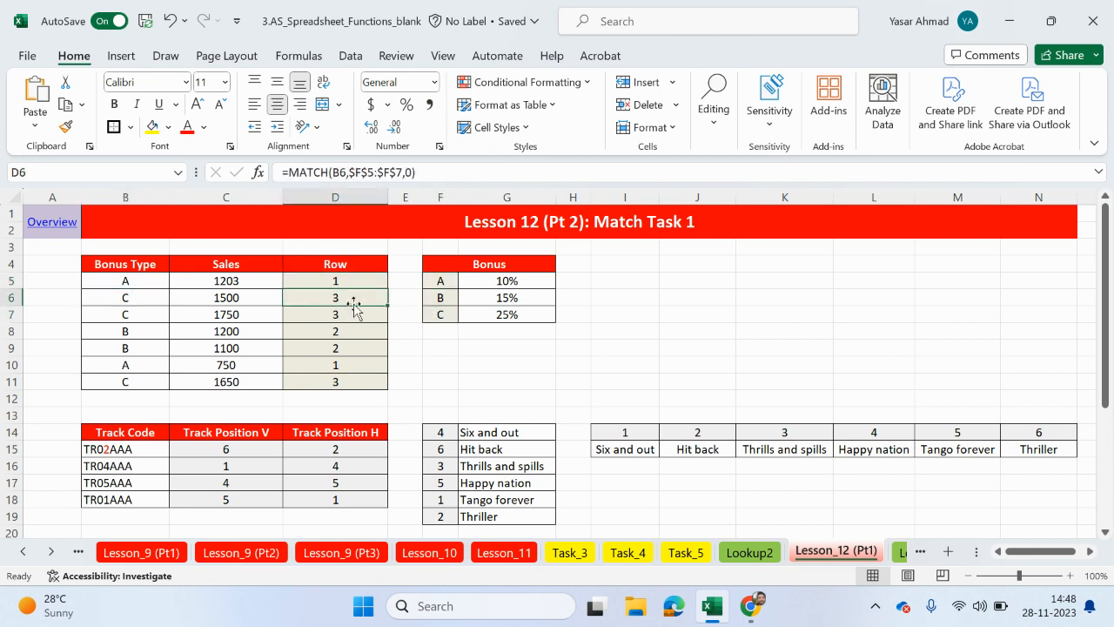
- Reopen Match Pt 1 through the Overview sheet and examine the Album and Track lookup formulas and the Lookup3 sheet they reference
click(50, 222)
scroll(169, 408, down, 2)
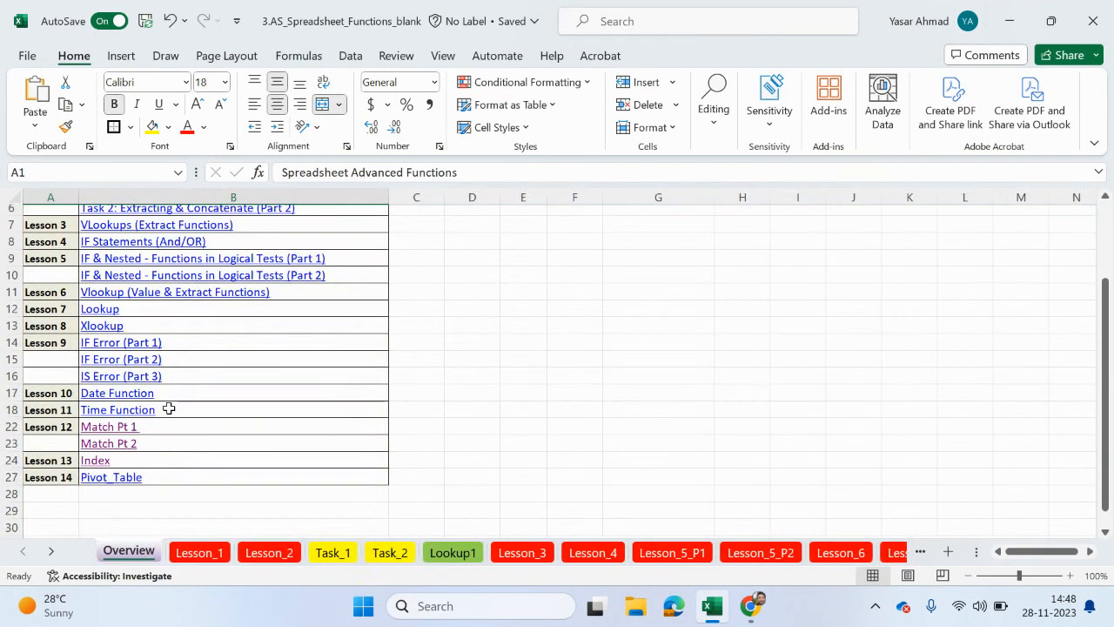
click(129, 428)
scroll(333, 394, down, 4)
scroll(333, 393, up, 1)
scroll(332, 393, down, 1)
click(225, 381)
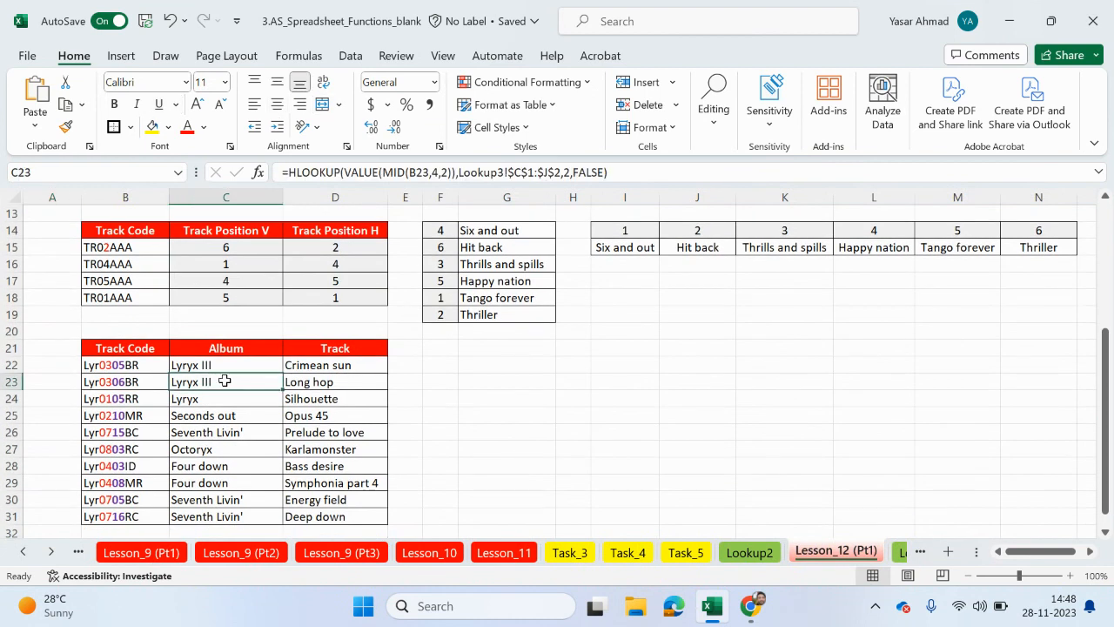
click(337, 397)
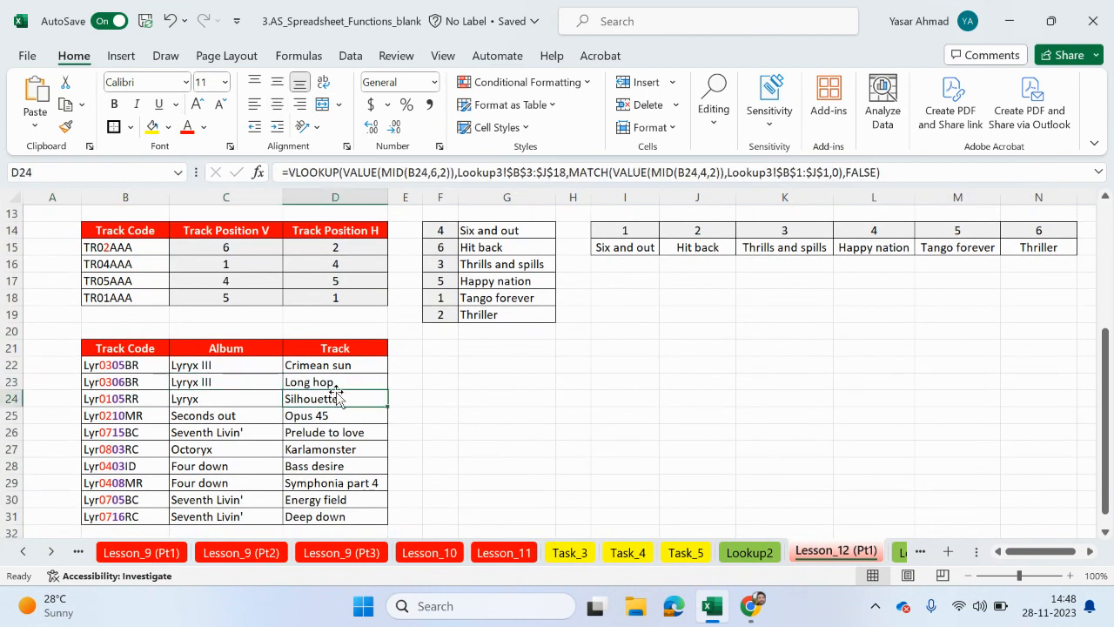
click(902, 552)
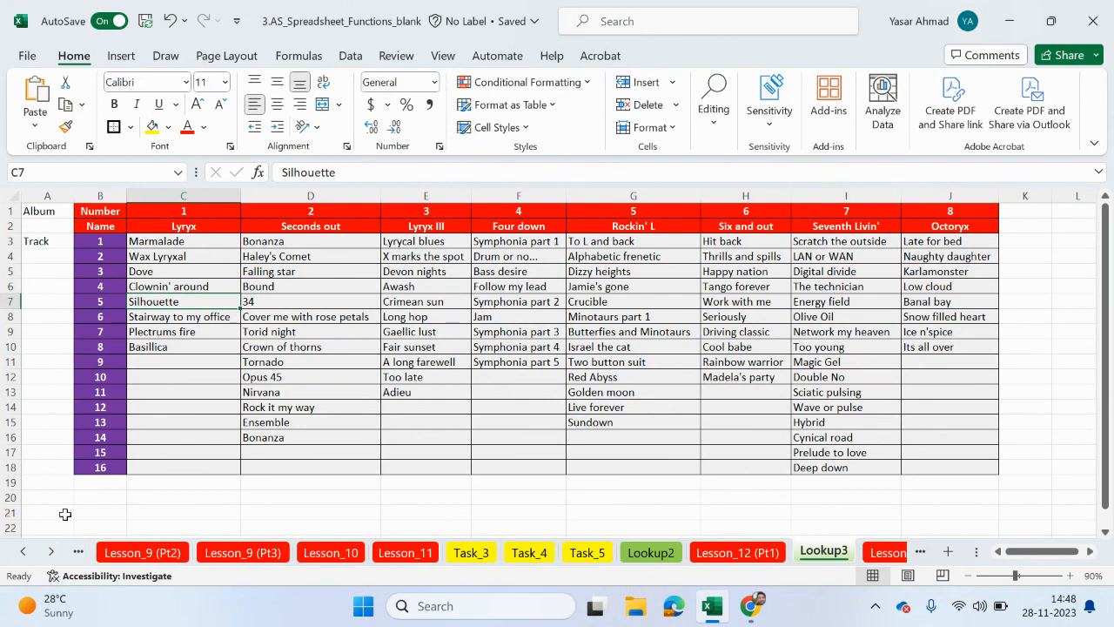
- Return to the Overview sheet and open the Match Pt 2 lesson
click(24, 554)
click(24, 554)
click(23, 554)
click(24, 553)
click(24, 553)
click(23, 553)
click(24, 554)
click(24, 553)
click(129, 553)
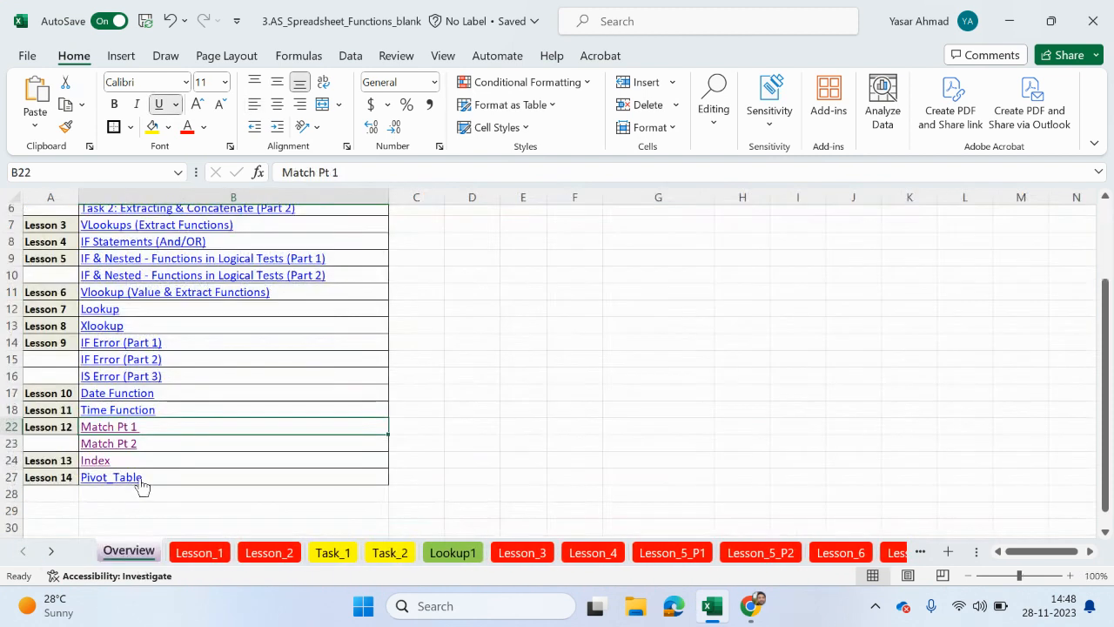
click(129, 440)
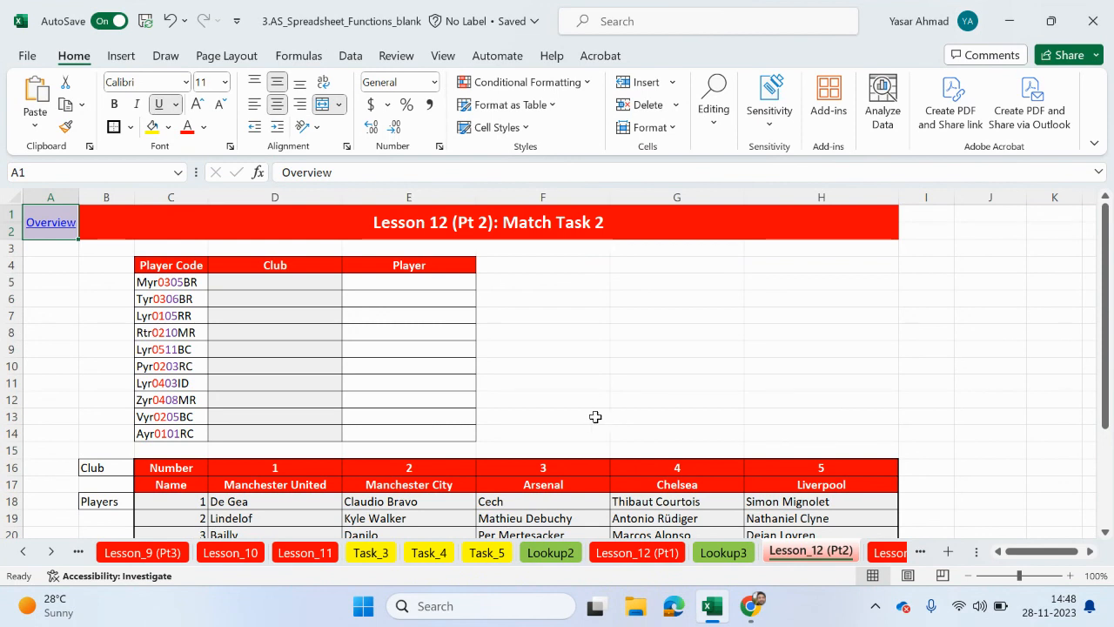
- Examine the player codes in column C against the club numbers, player numbers and club player lists in the table below
drag(174, 266, 172, 433)
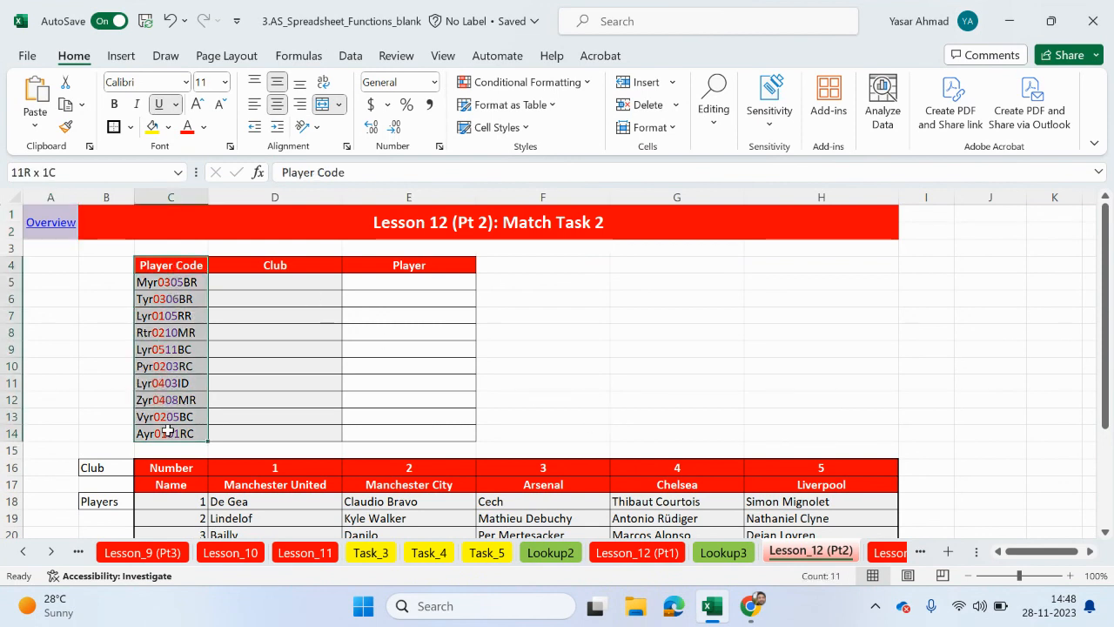
click(163, 294)
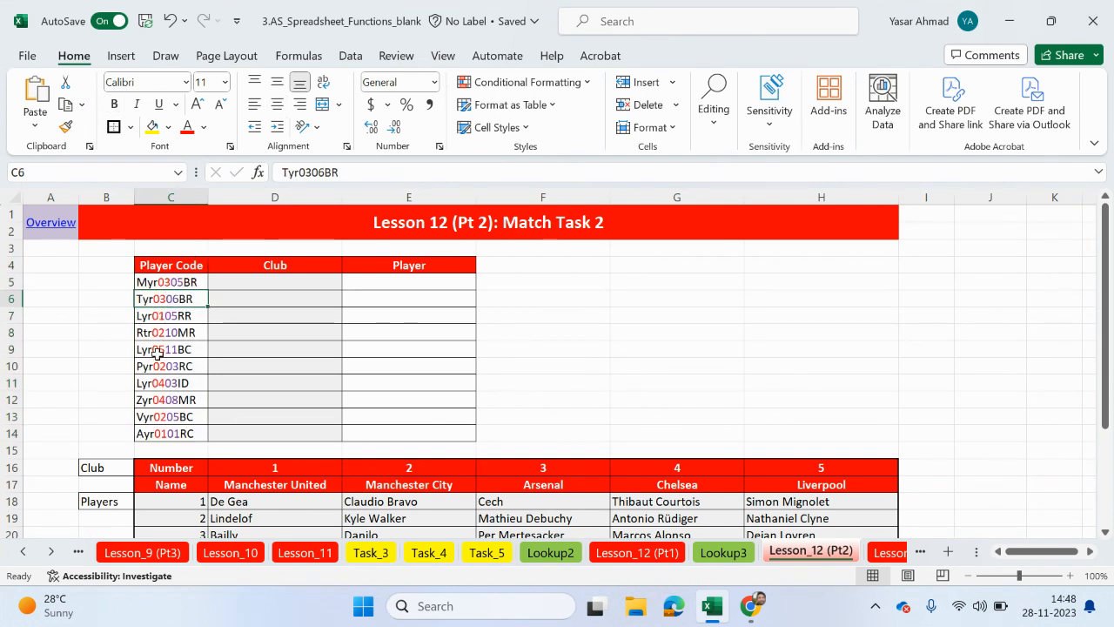
drag(270, 470, 802, 475)
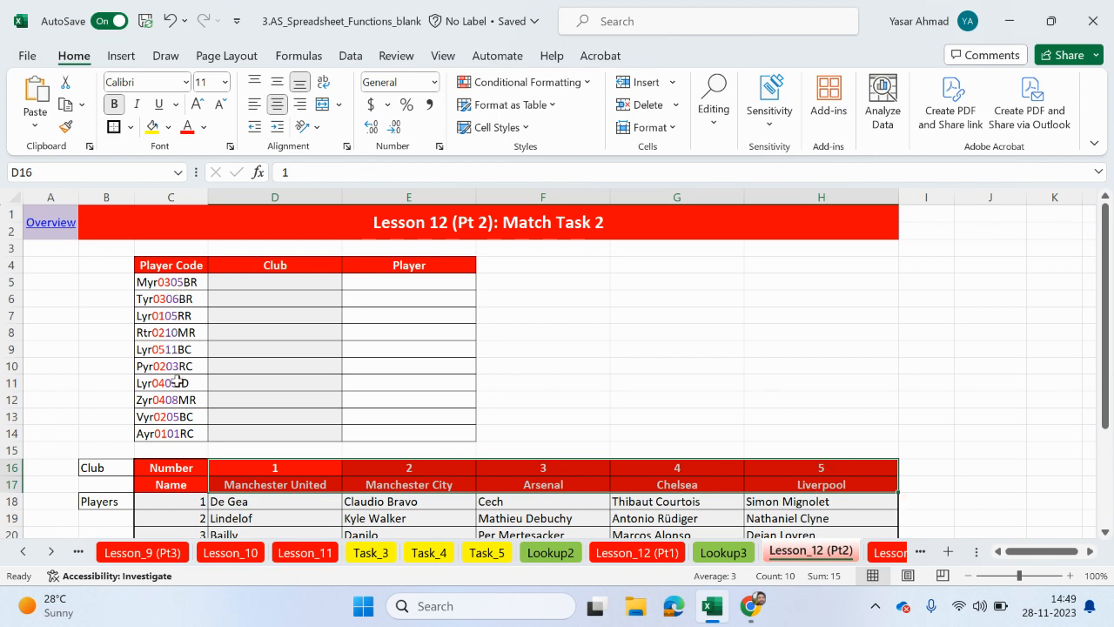
scroll(178, 381, down, 3)
drag(174, 350, 178, 514)
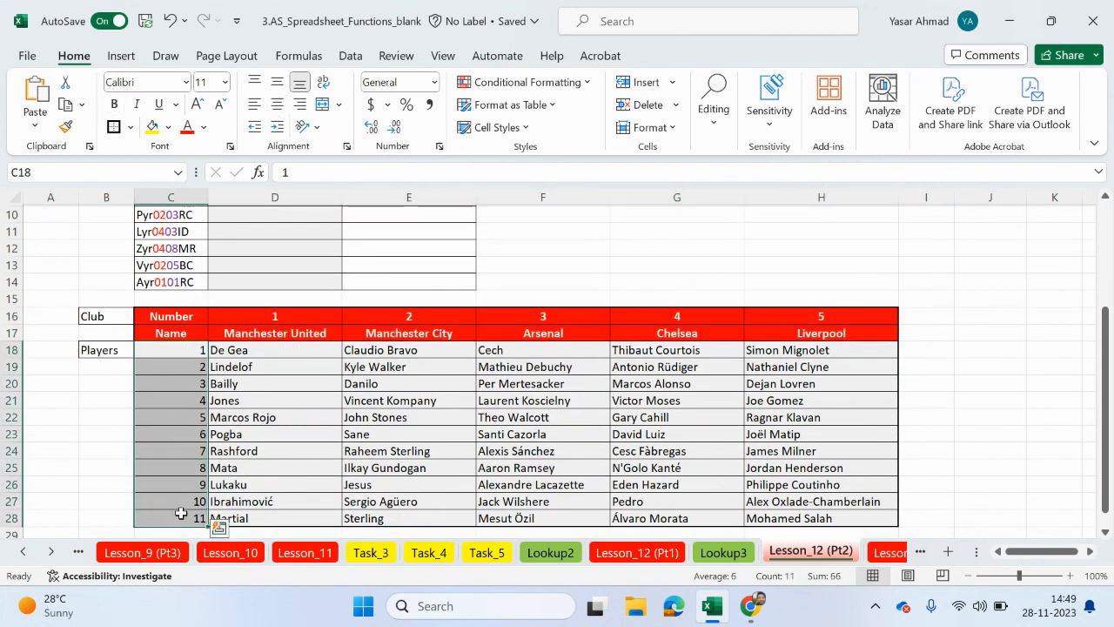
scroll(199, 406, up, 2)
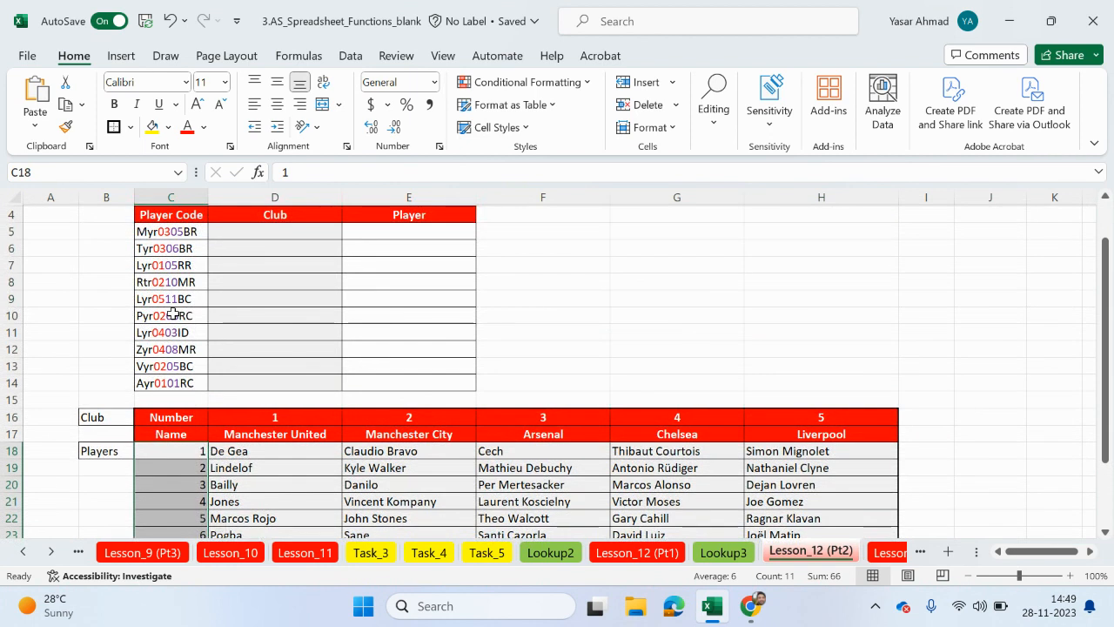
scroll(183, 313, down, 3)
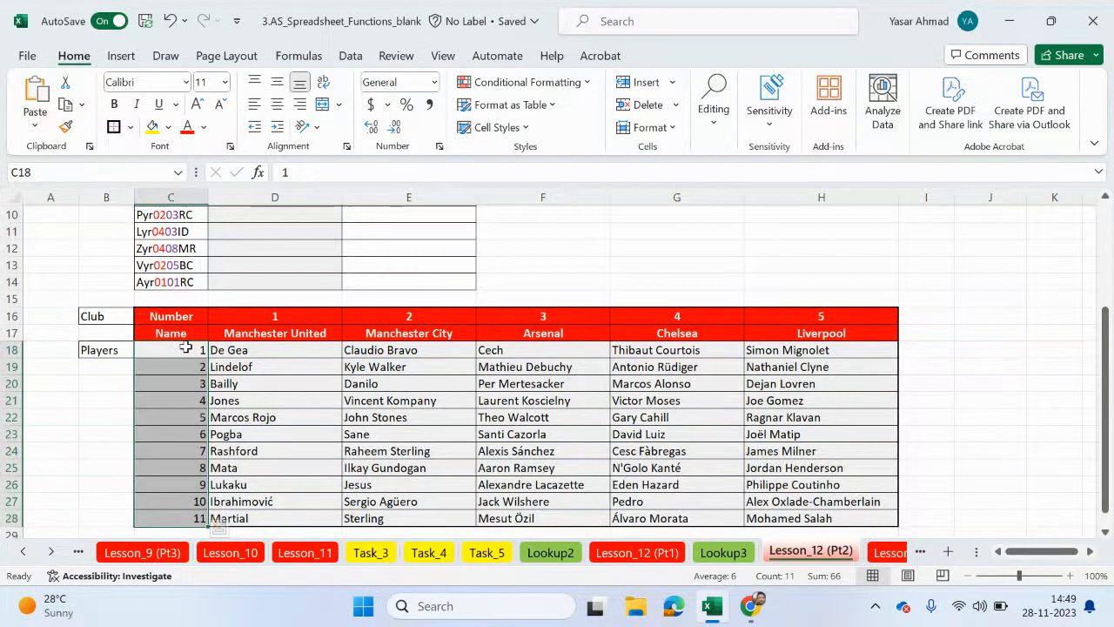
drag(255, 303, 237, 467)
drag(392, 302, 372, 464)
drag(521, 300, 505, 454)
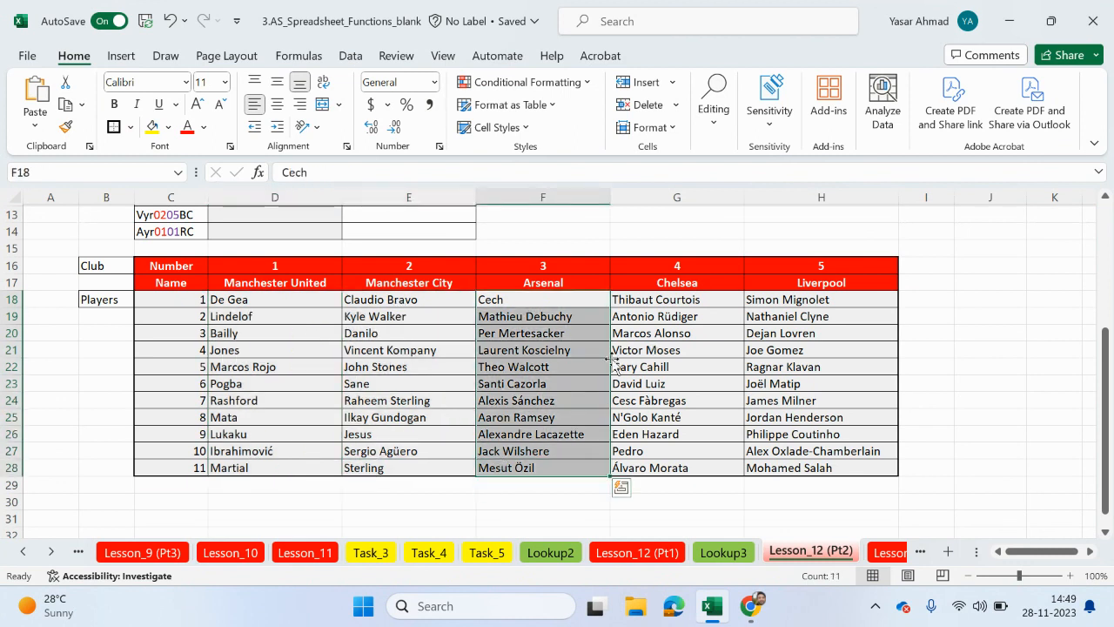
scroll(583, 359, up, 3)
scroll(583, 359, up, 2)
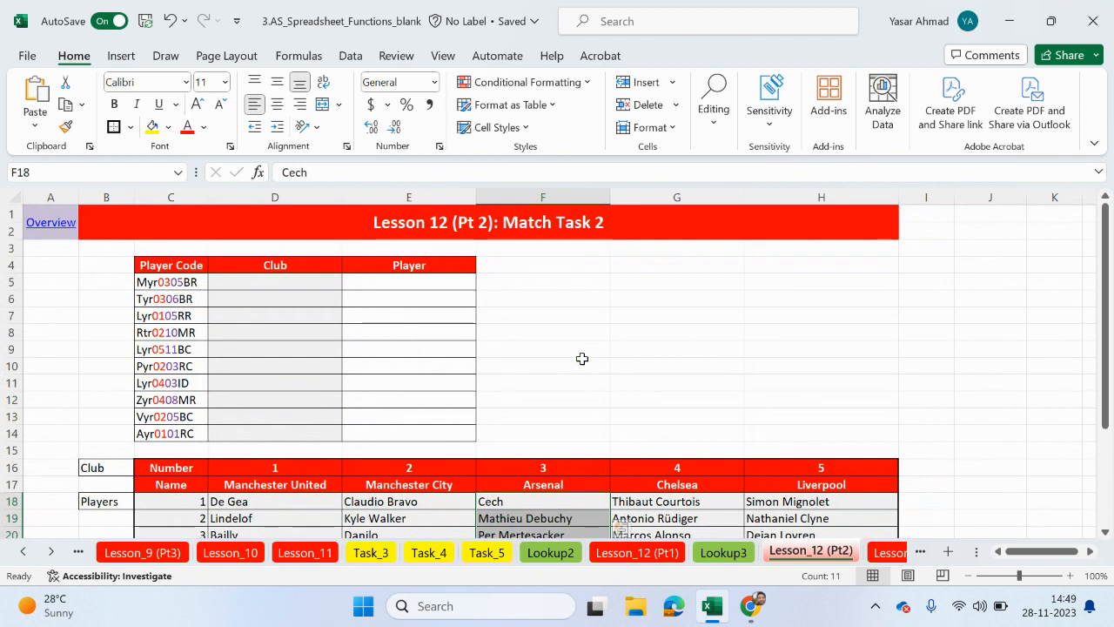
- Review the empty Club and Player columns and the club and player table from row 16 down that supplies their lookup values
click(242, 282)
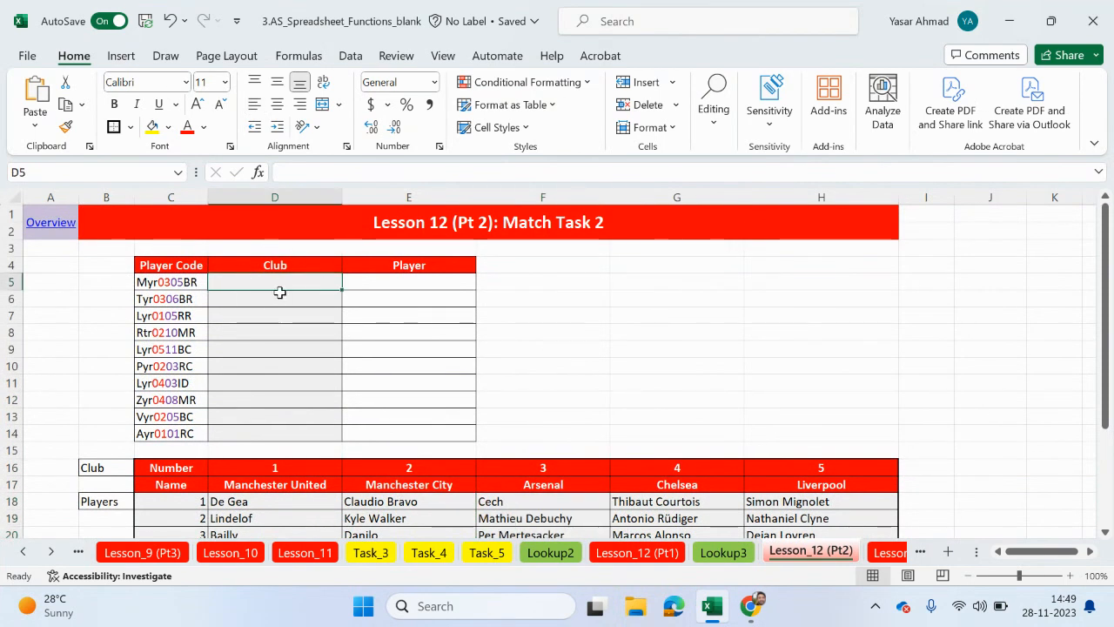
drag(264, 281, 261, 434)
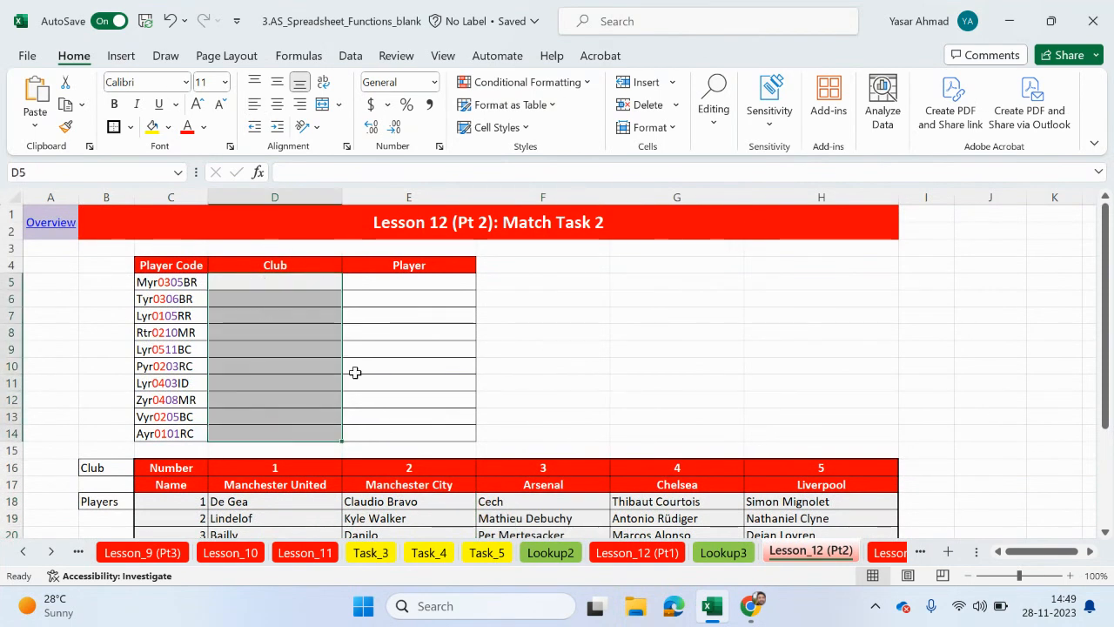
drag(432, 288, 404, 433)
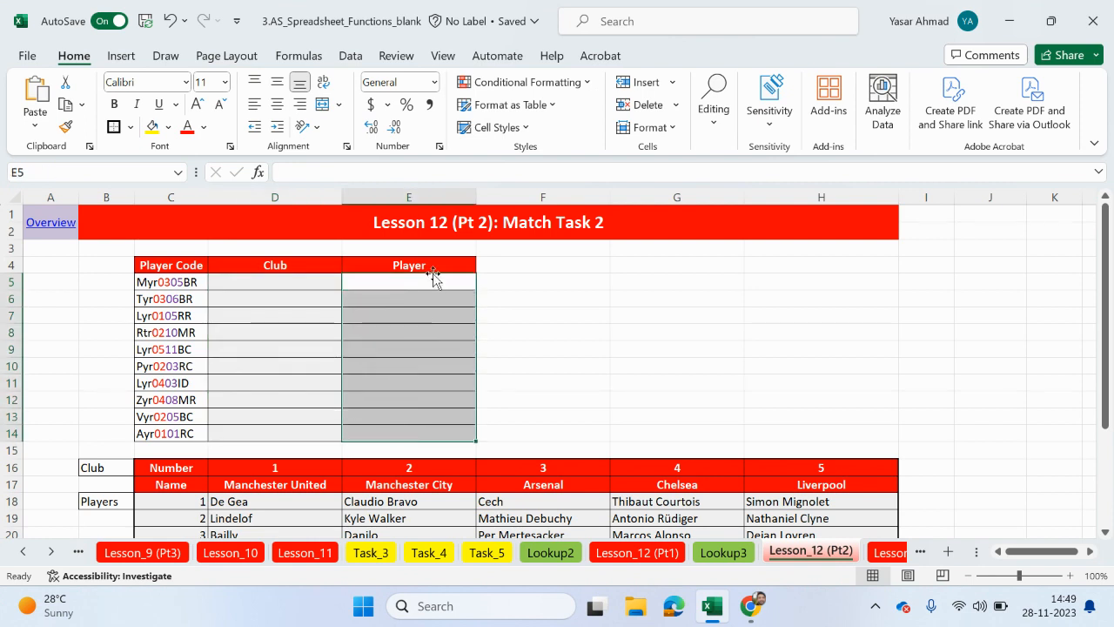
scroll(425, 319, down, 4)
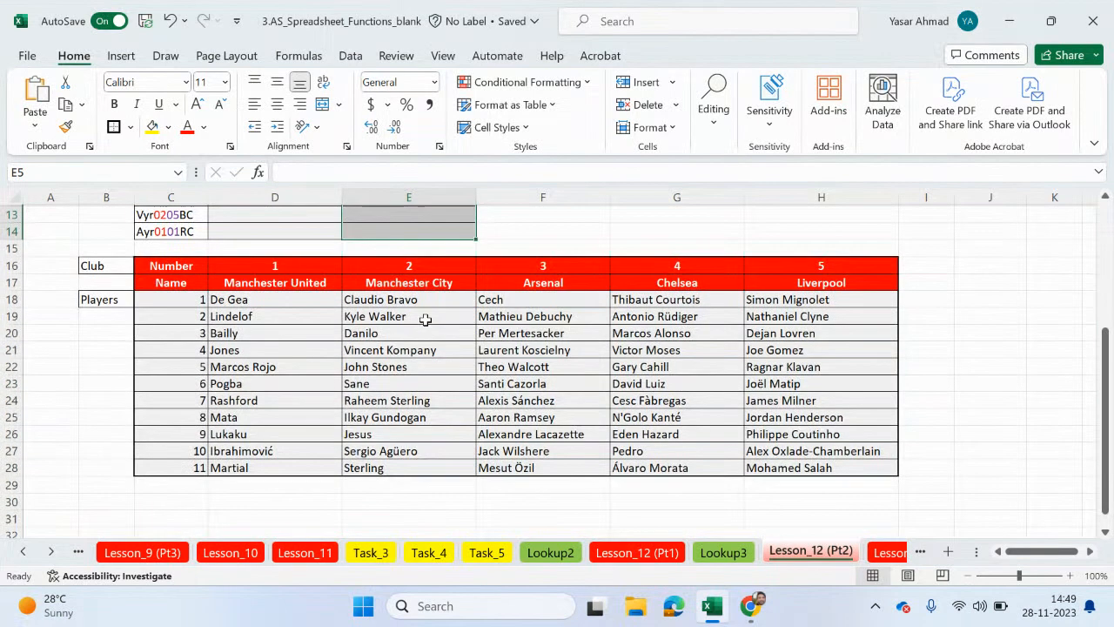
scroll(423, 320, up, 2)
scroll(401, 321, down, 1)
click(276, 318)
drag(275, 320, 798, 333)
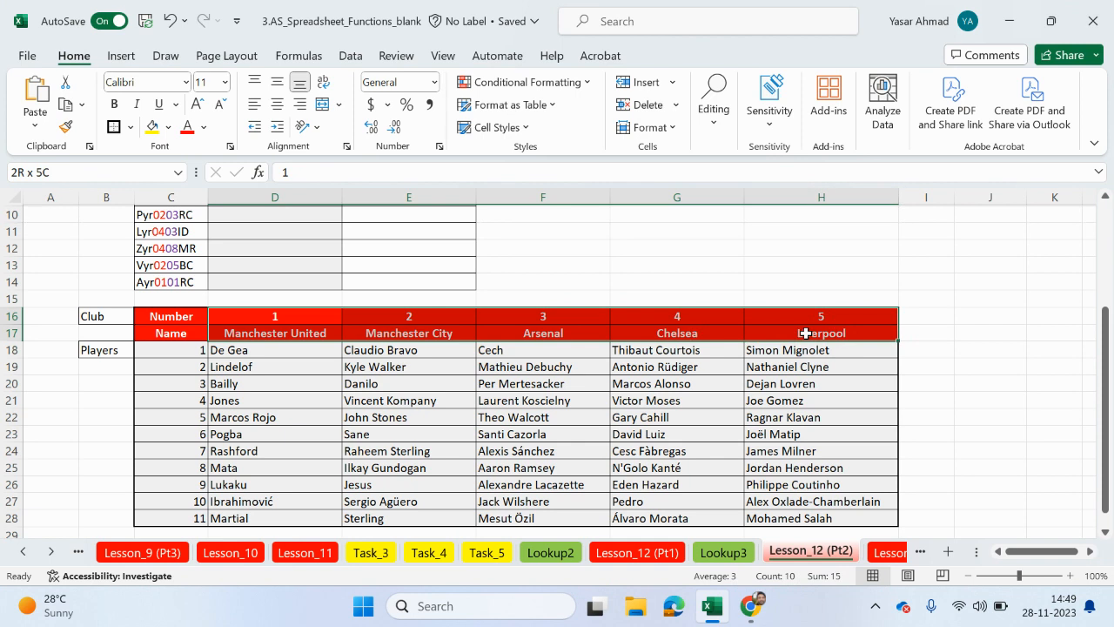
drag(806, 336, 795, 470)
scroll(630, 355, up, 3)
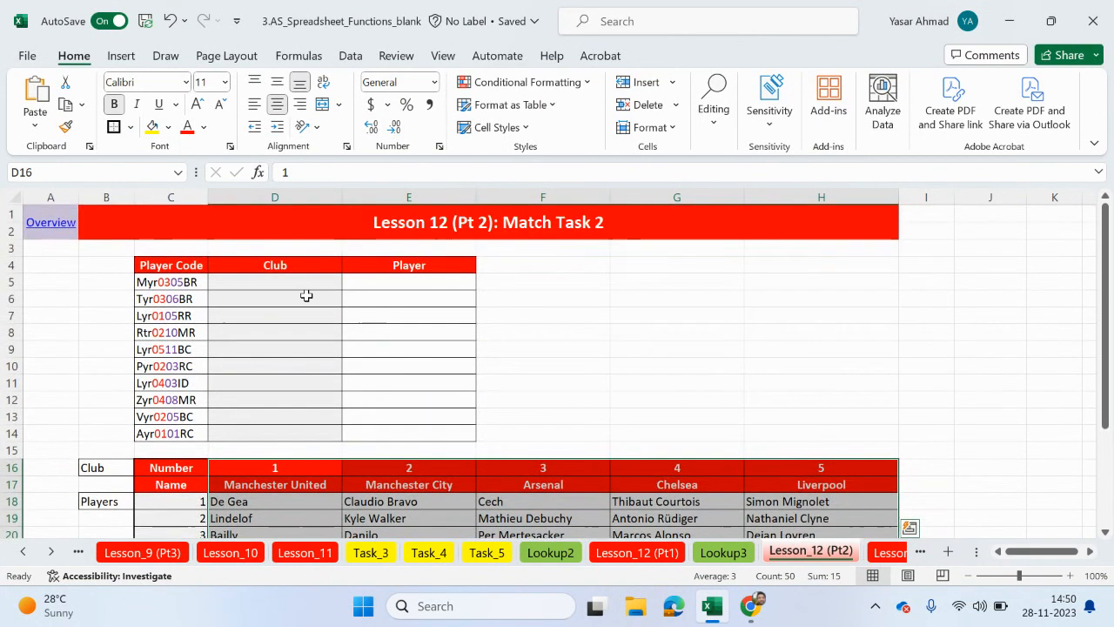
click(298, 286)
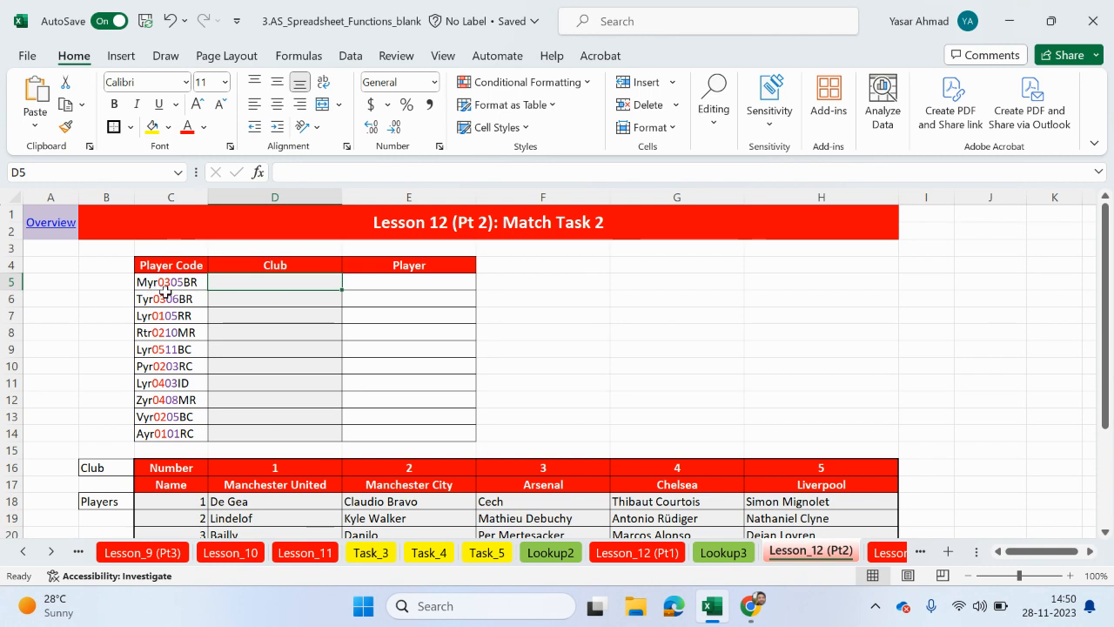
drag(296, 466, 784, 466)
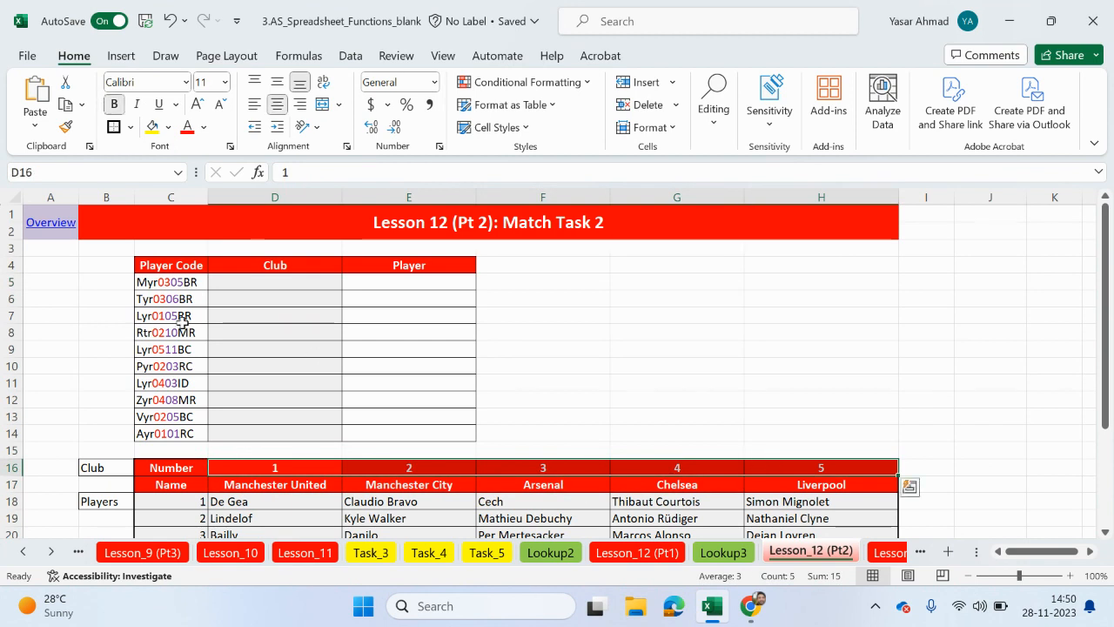
- Start an HLOOKUP formula in cell D5 with a nested VALUE function as its lookup value
click(231, 281)
text(=hl)
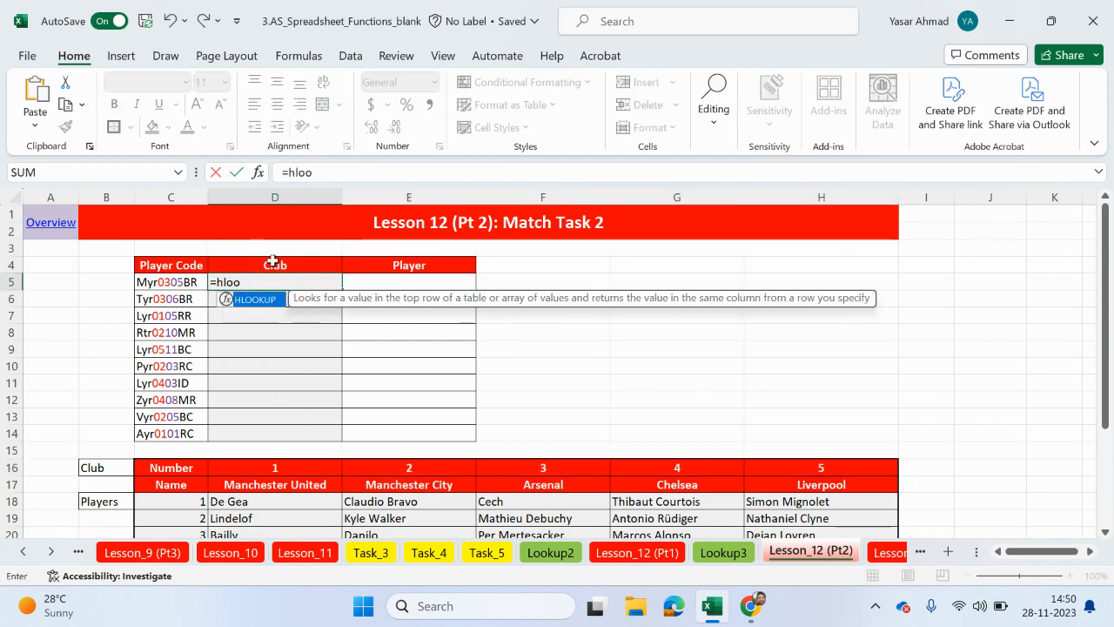
text(oo)
double_click(258, 300)
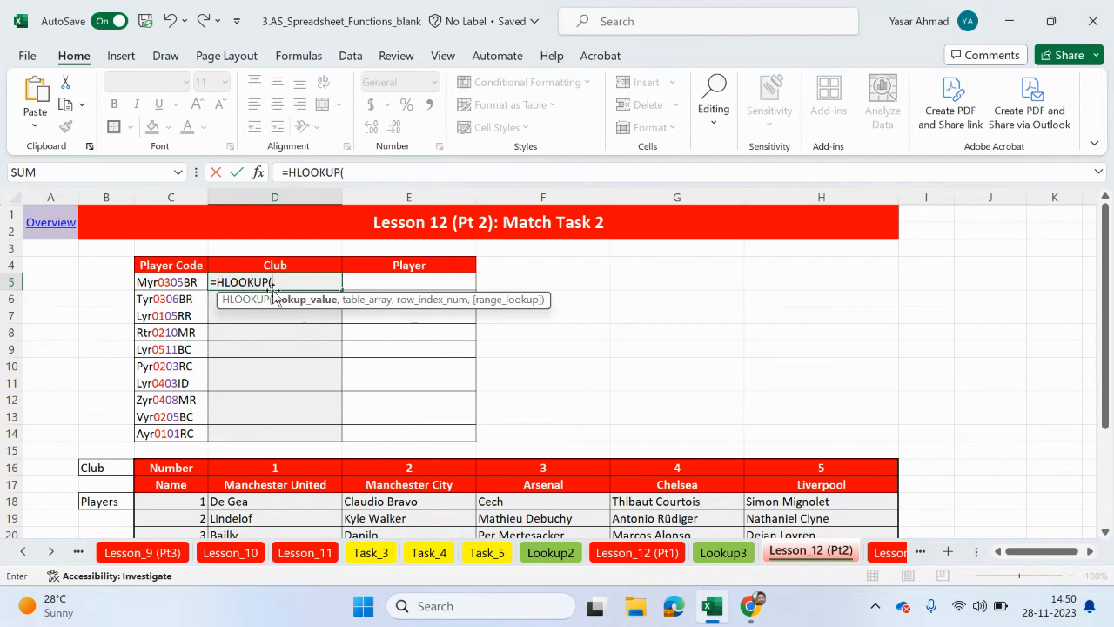
text(val)
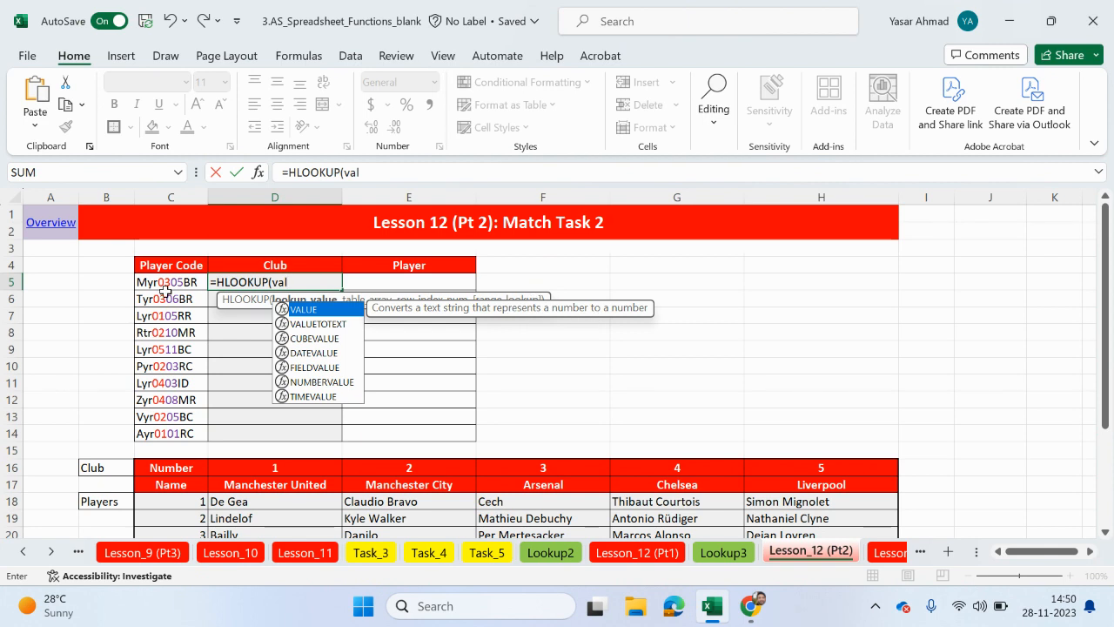
double_click(318, 311)
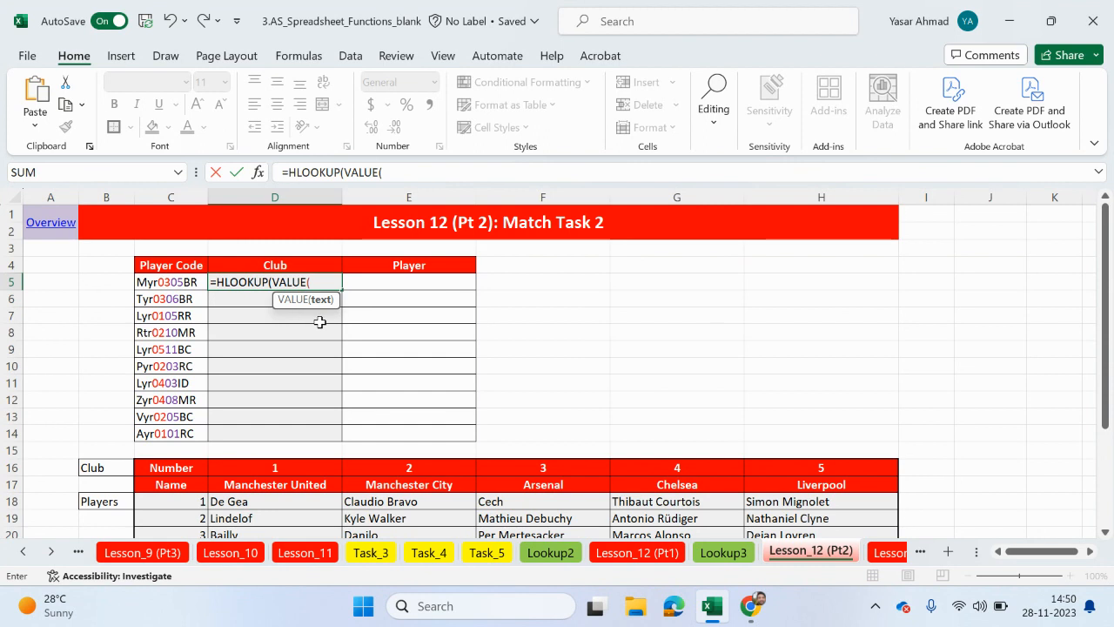
- Complete the lookup value in D5 with MID(C5,4,2) inside VALUE to extract the club number from the player code
text(mid)
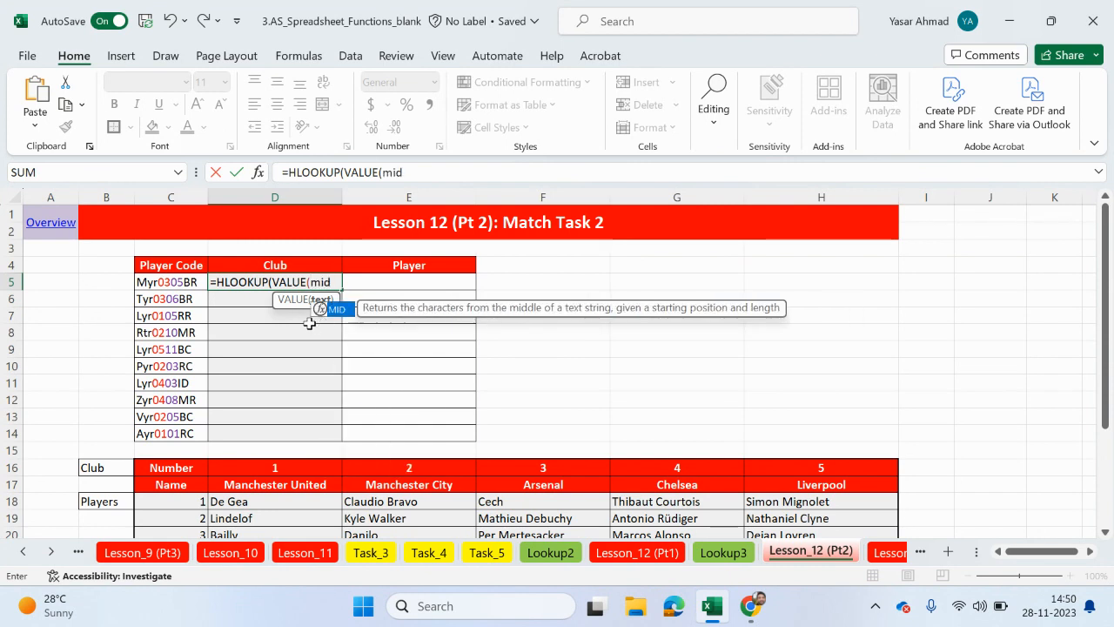
double_click(337, 310)
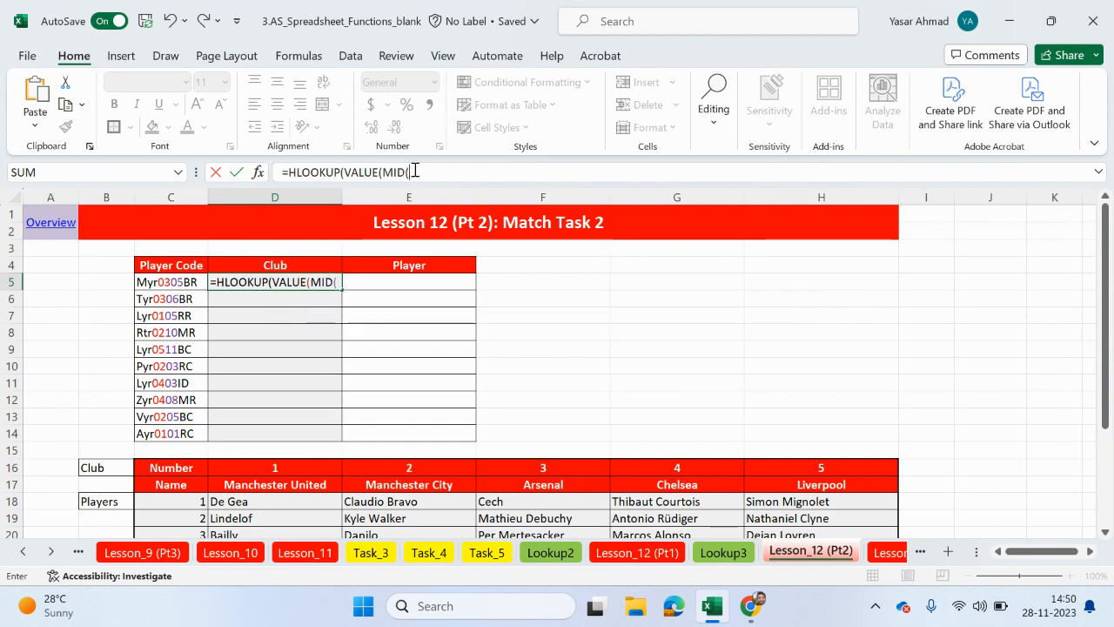
click(180, 283)
text(,)
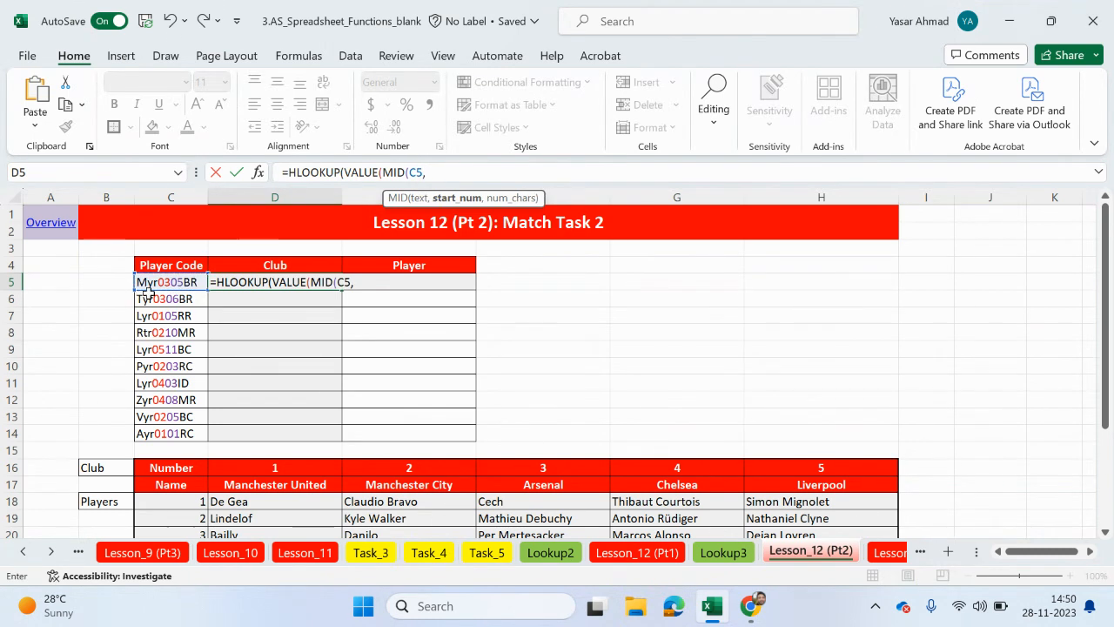
text(4,2)
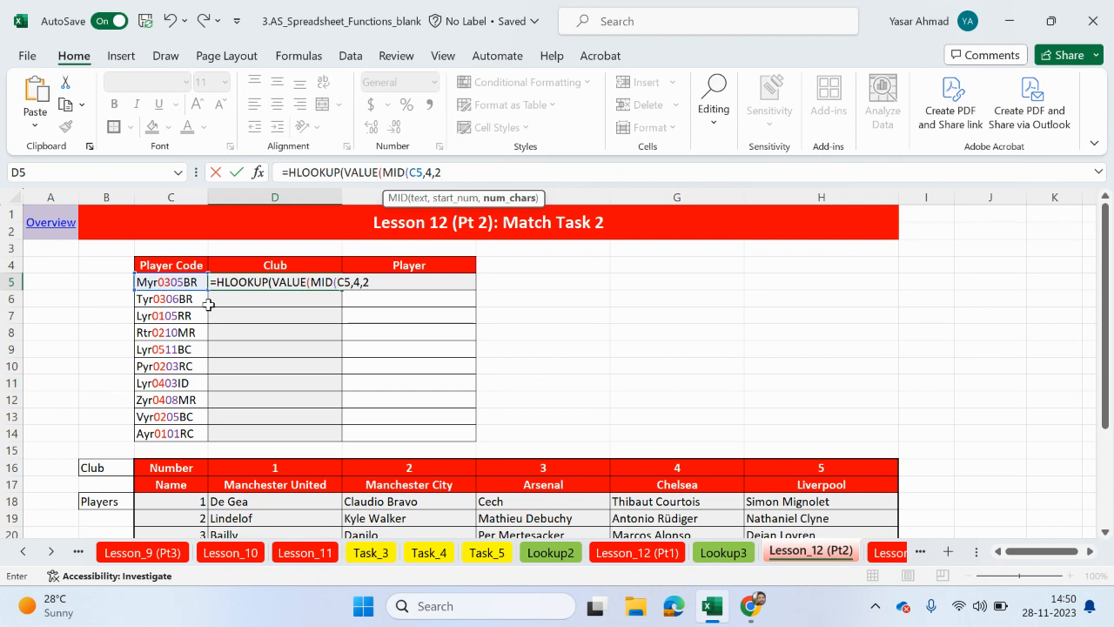
text())
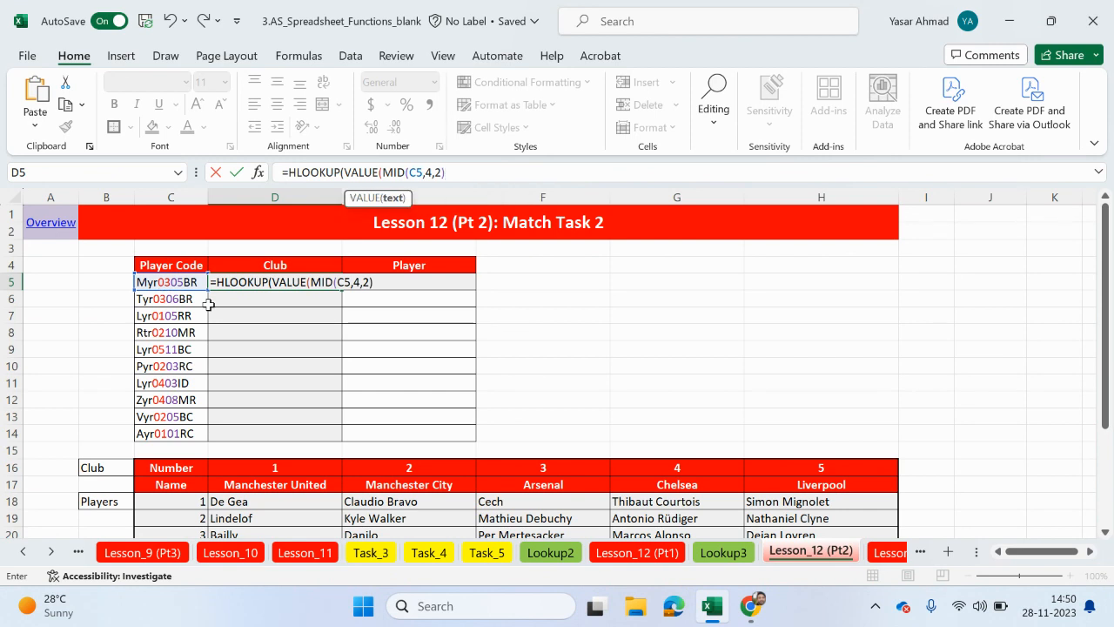
text())
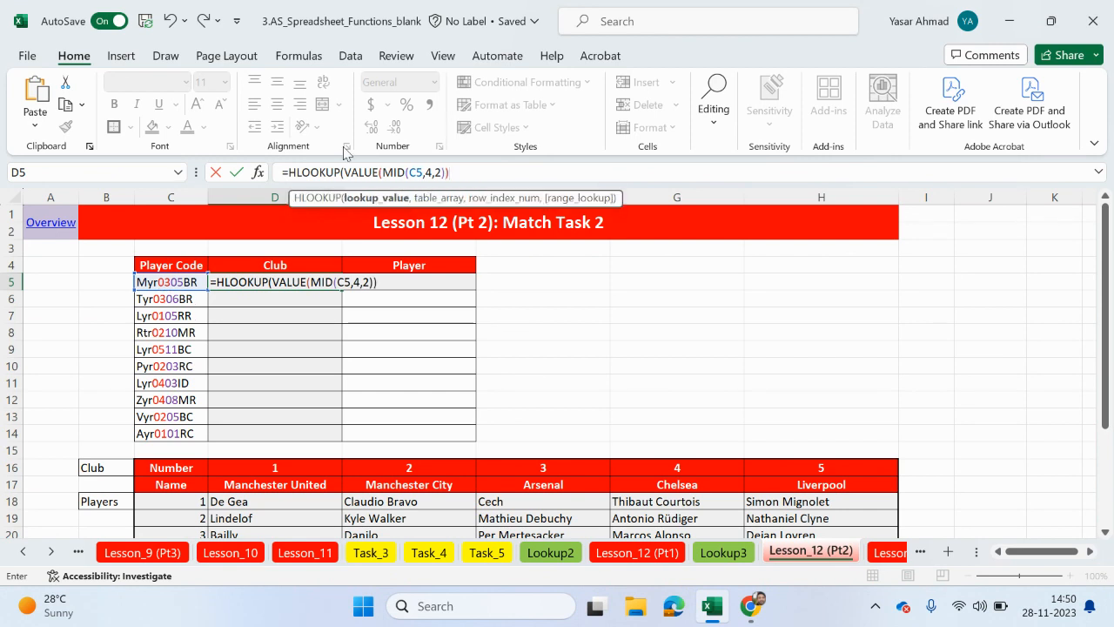
text(,)
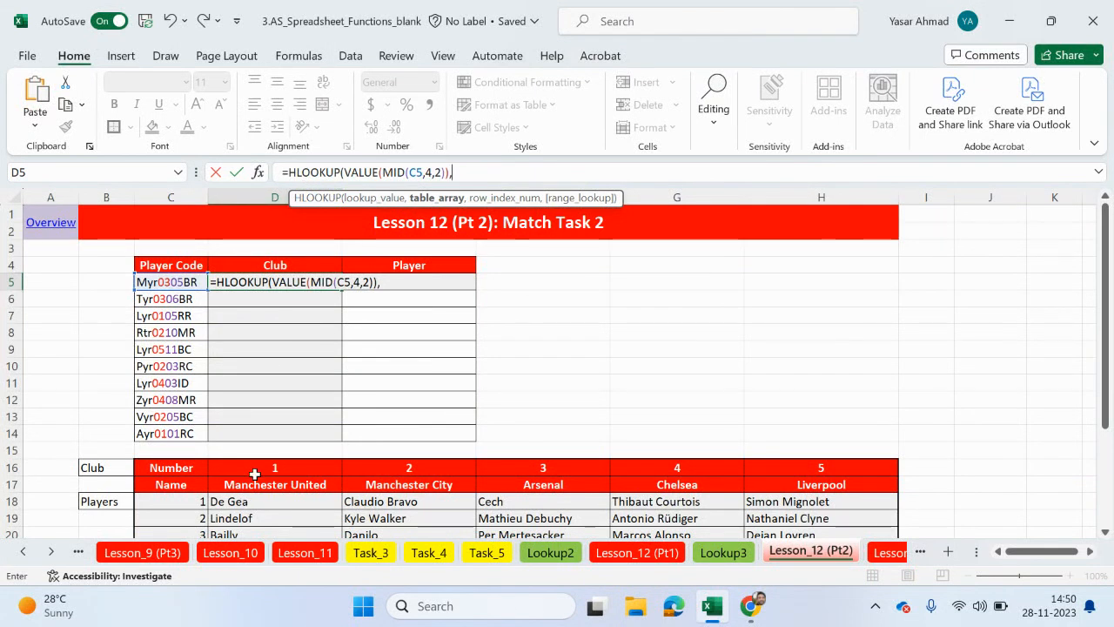
- Set the HLOOKUP table array to the club number and name rows as the absolute range $D$16:$H$17
drag(241, 472, 825, 468)
drag(825, 478, 823, 476)
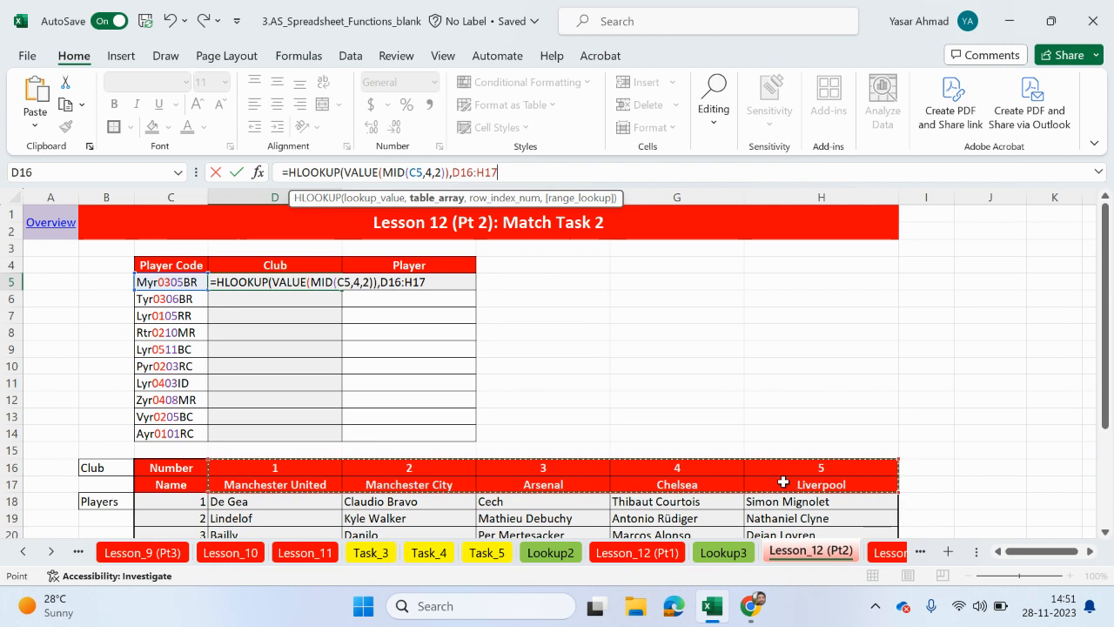
key(F4)
text(,)
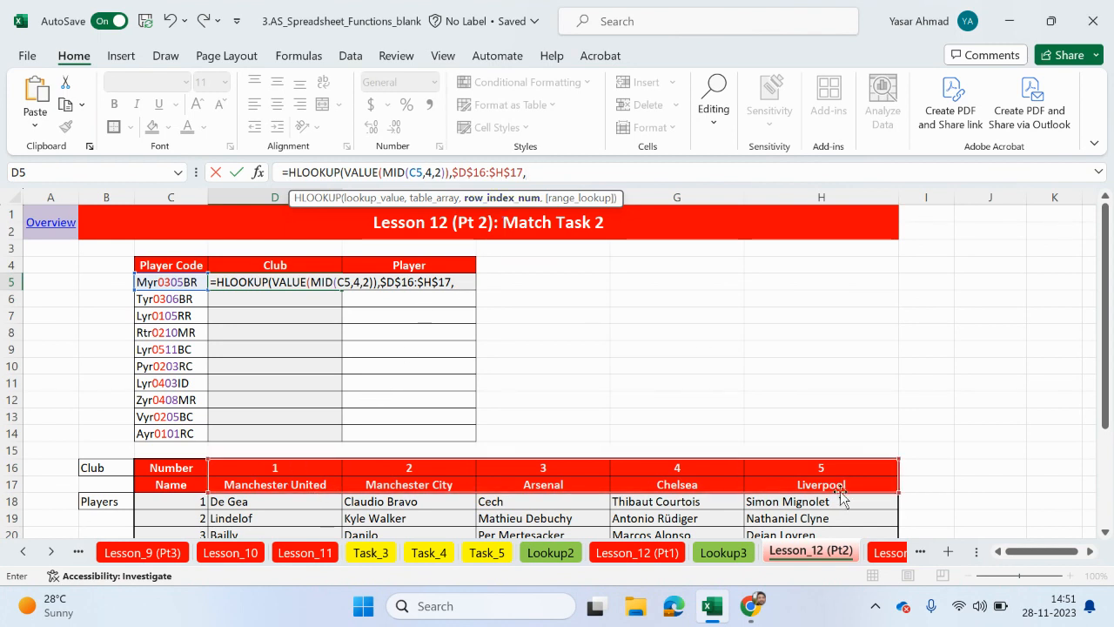
- Finish the D5 formula with row index 2 and FALSE for an exact match, and fill it down to D14
text(2,)
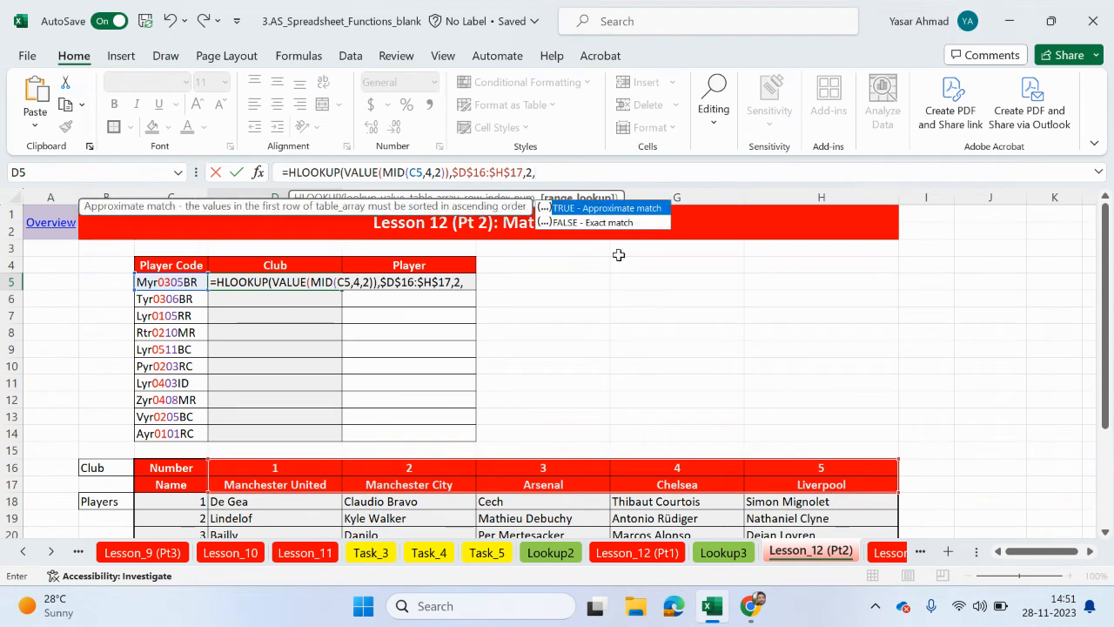
double_click(613, 225)
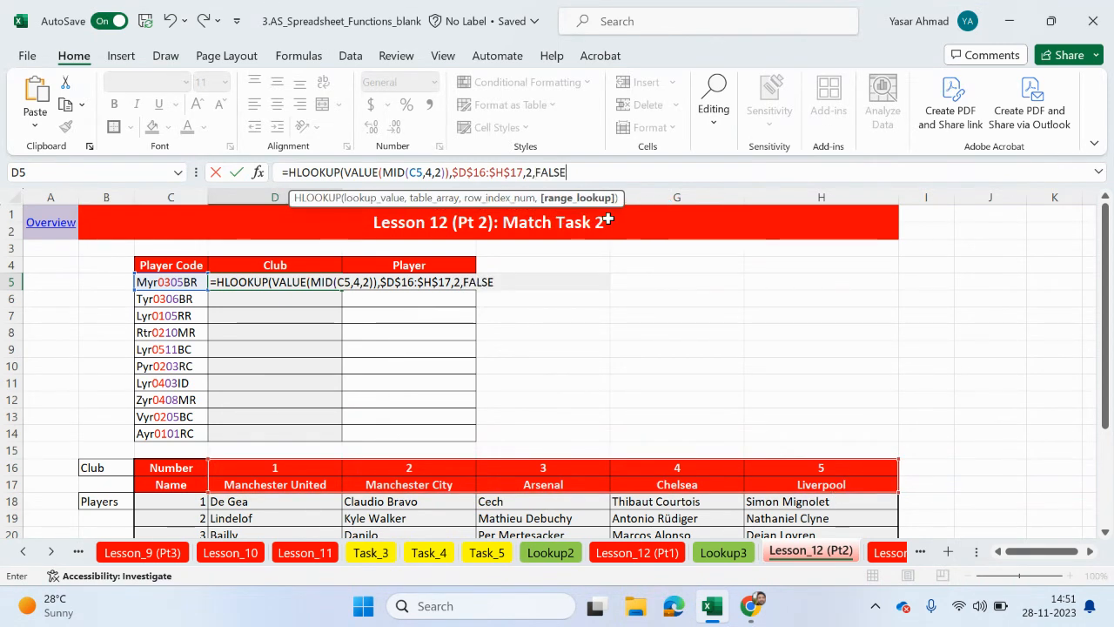
text())
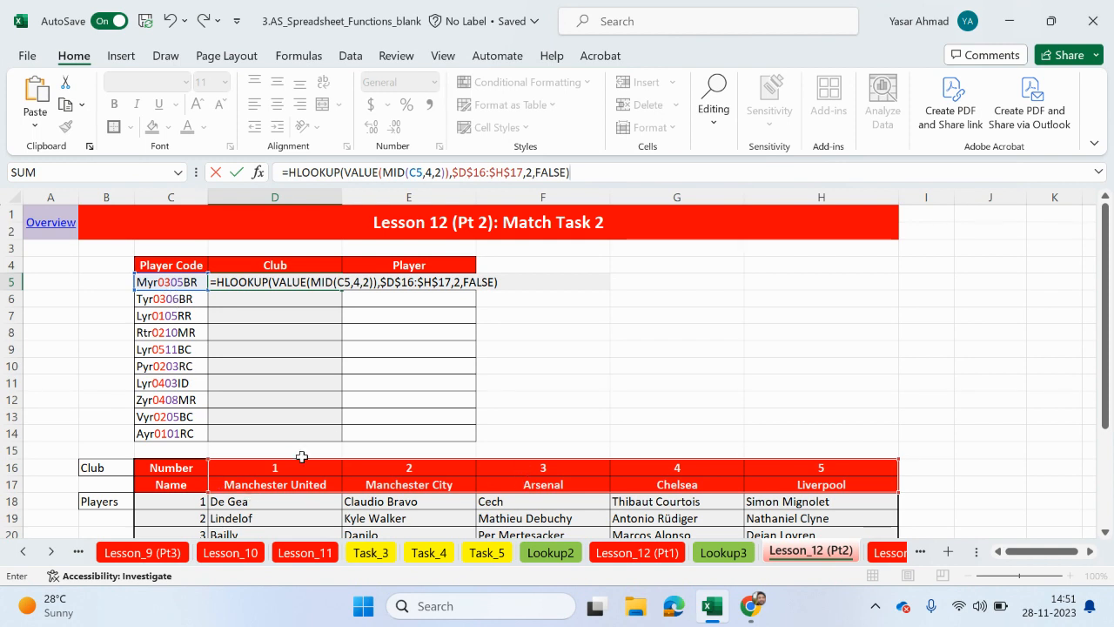
key(Return)
click(311, 279)
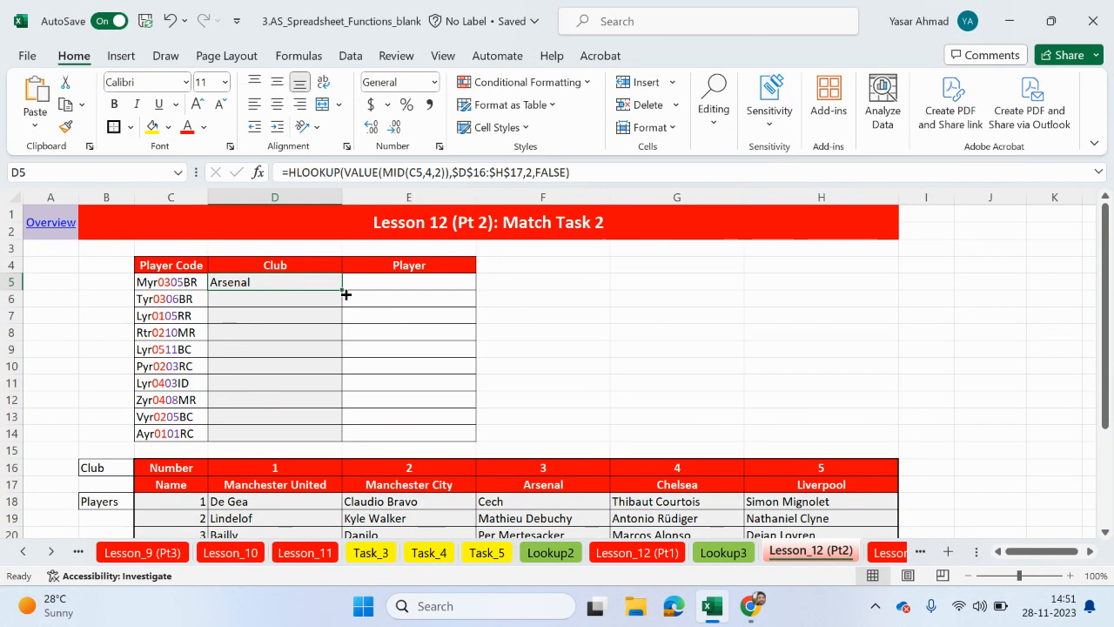
double_click(344, 291)
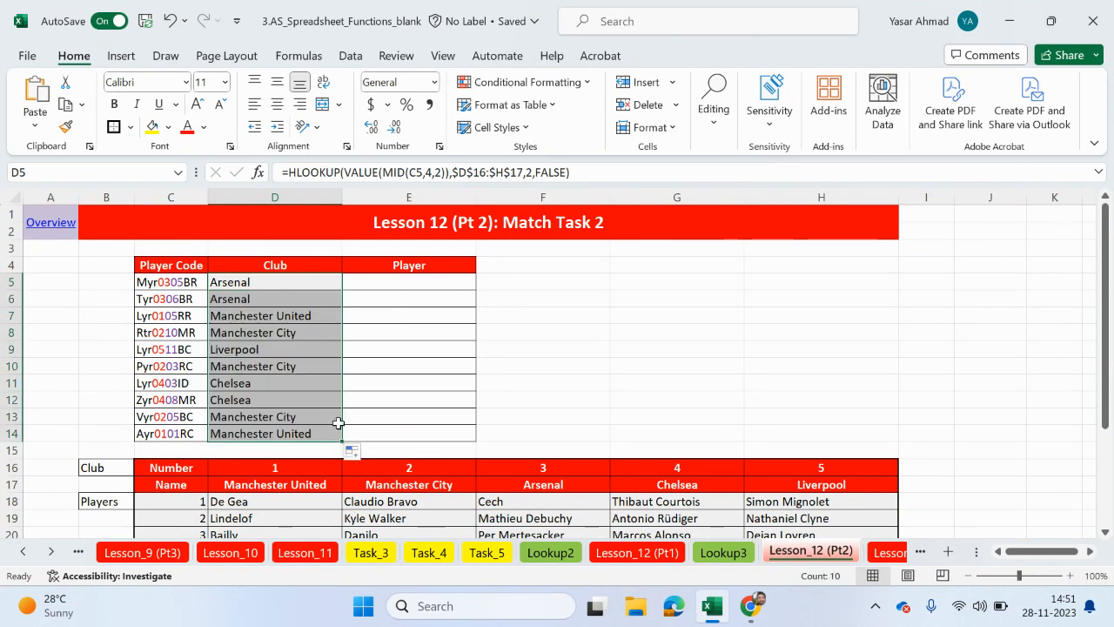
- Examine the player number column, the club number row and the full table C16:H28 against the player codes in column C
click(419, 284)
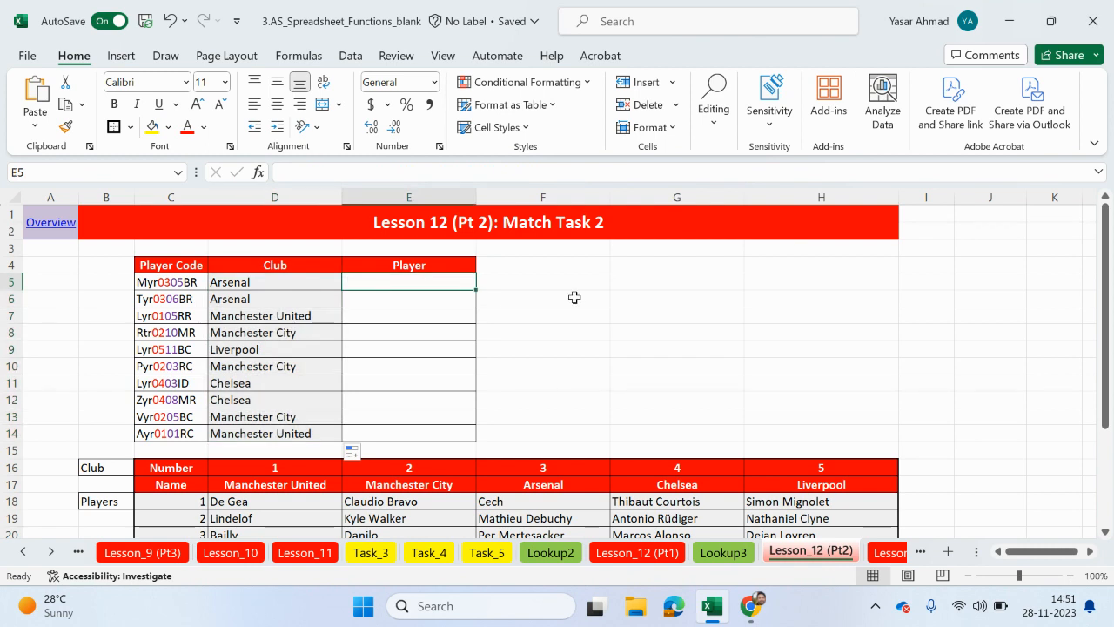
scroll(571, 298, down, 3)
scroll(571, 297, up, 2)
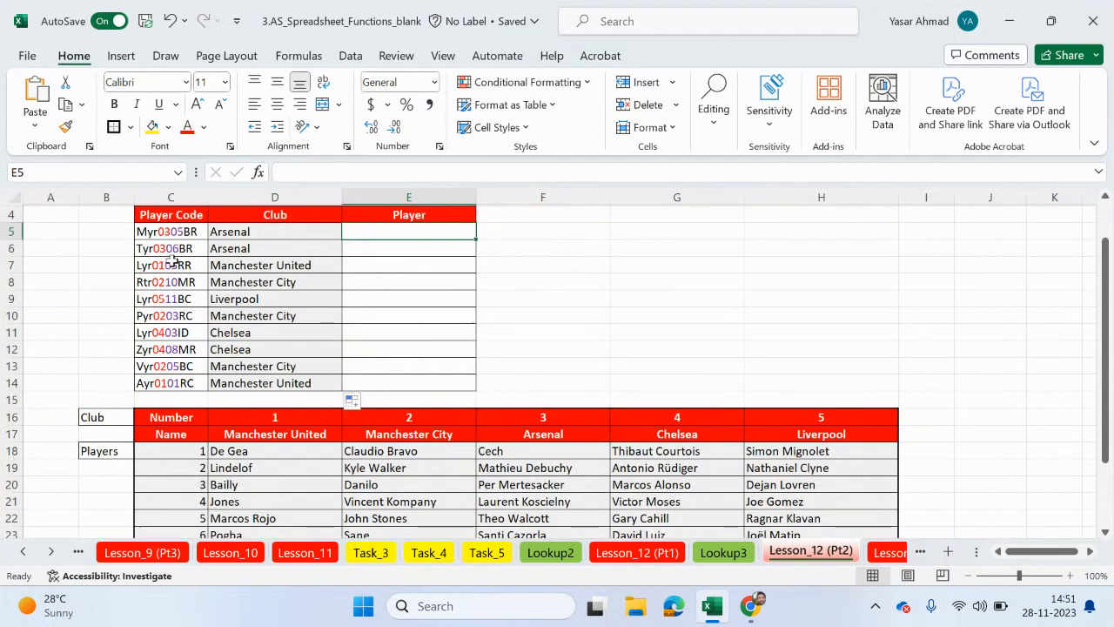
scroll(193, 249, down, 2)
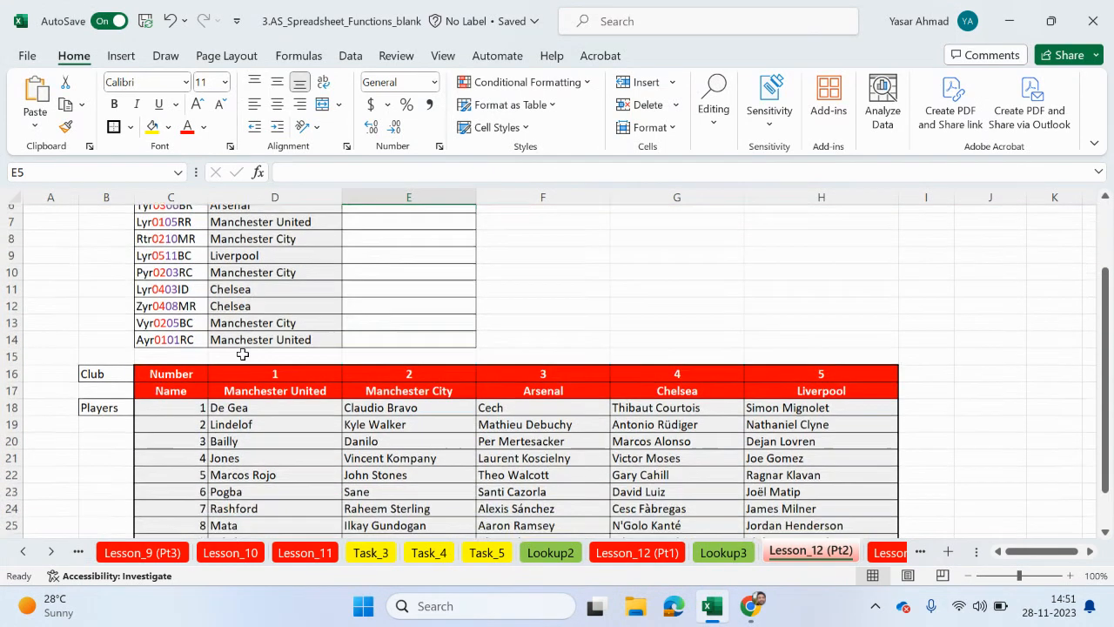
drag(177, 315, 174, 521)
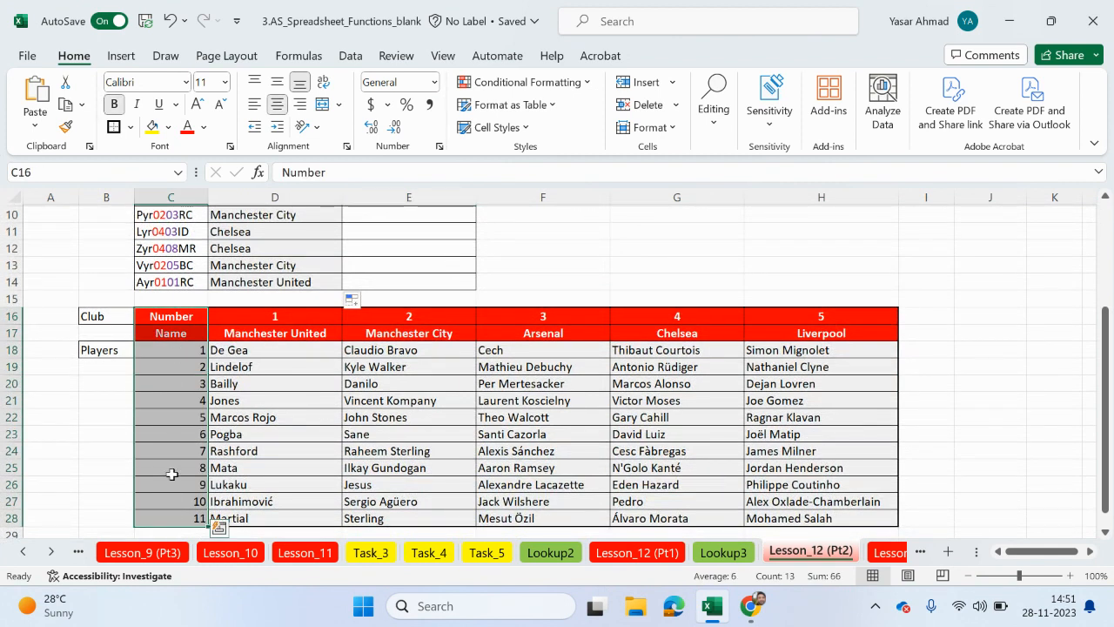
drag(170, 317, 850, 517)
drag(180, 315, 169, 518)
scroll(183, 461, up, 2)
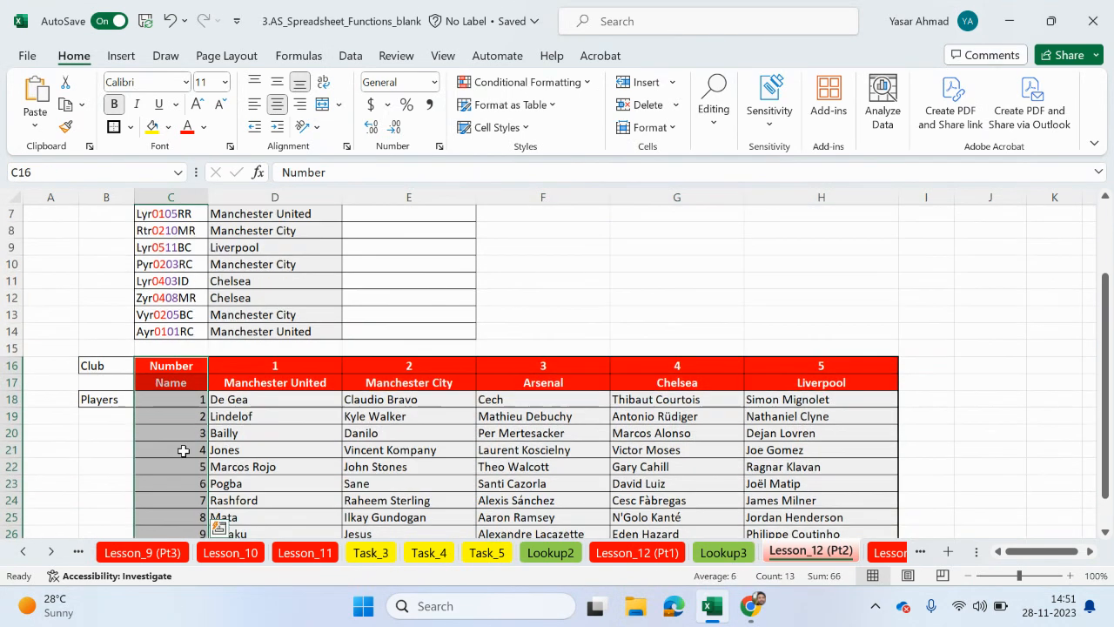
scroll(155, 330, down, 2)
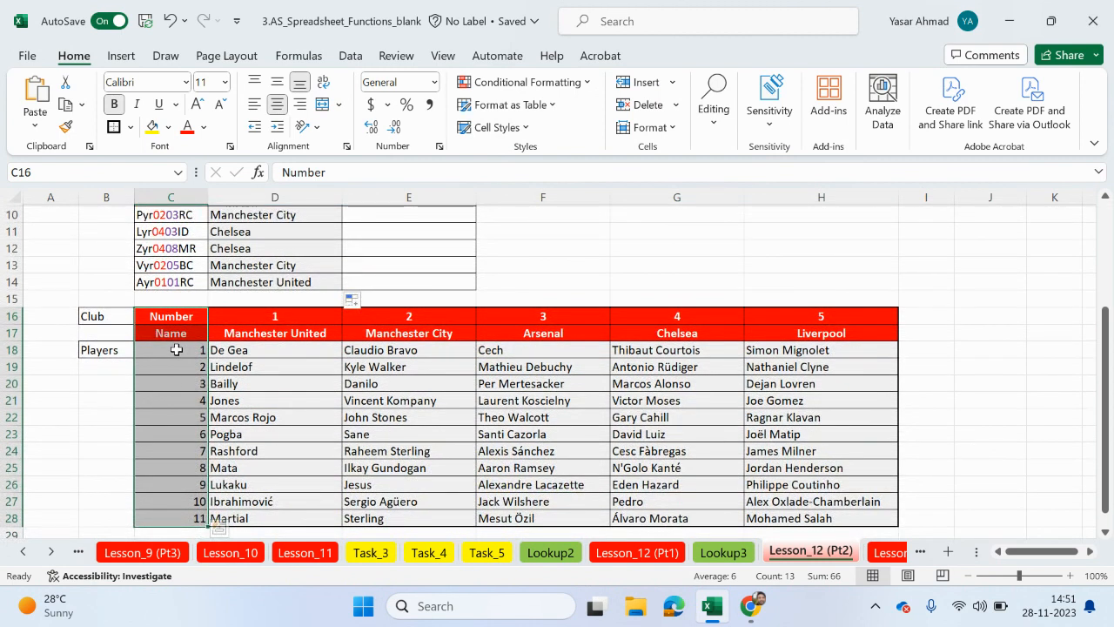
scroll(176, 349, up, 2)
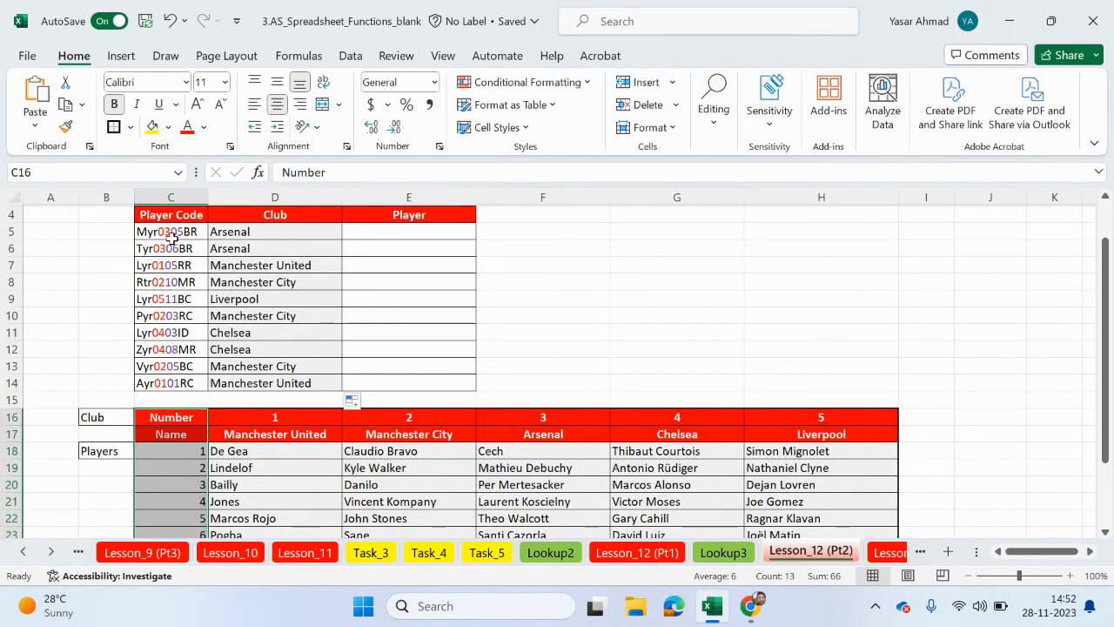
drag(178, 416, 811, 412)
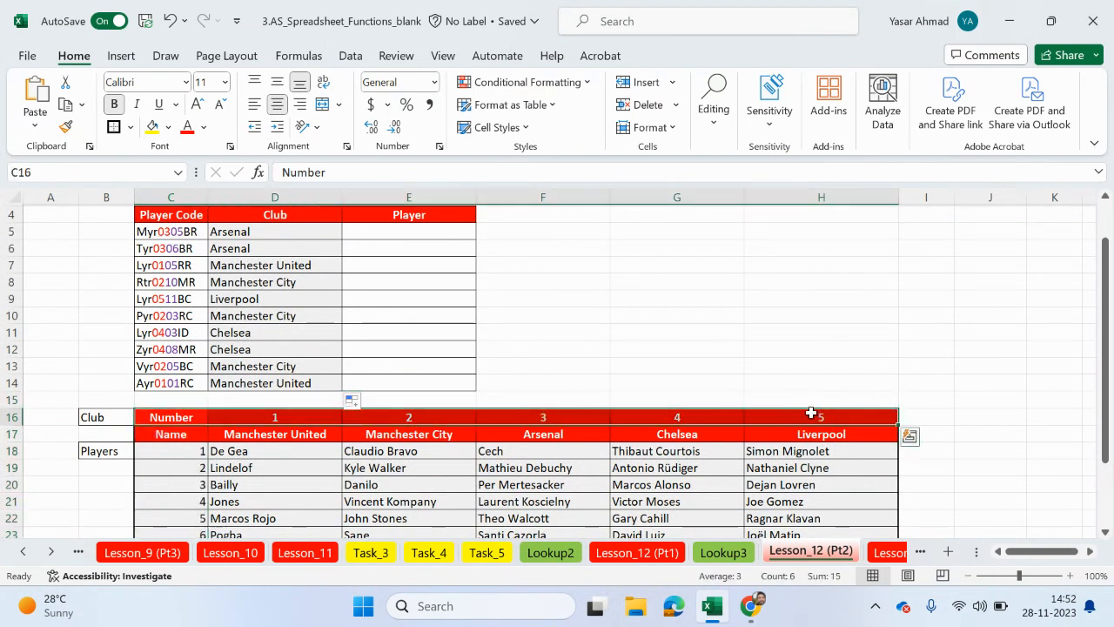
drag(165, 417, 831, 469)
scroll(566, 409, up, 4)
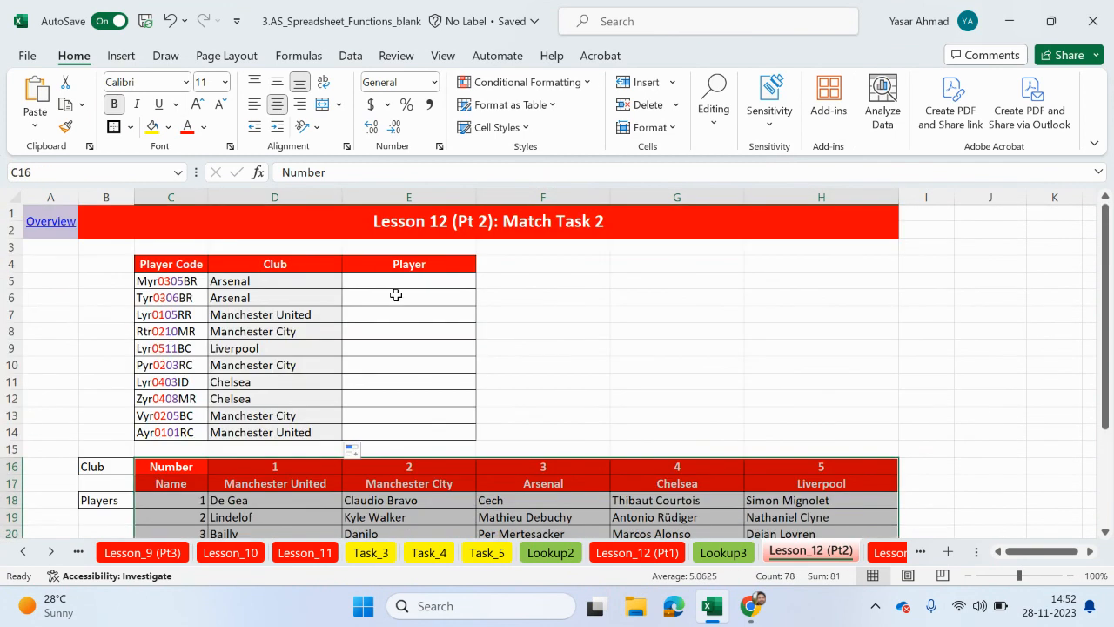
- Start a MATCH formula in cell E5 of the Player column
click(396, 285)
text(=)
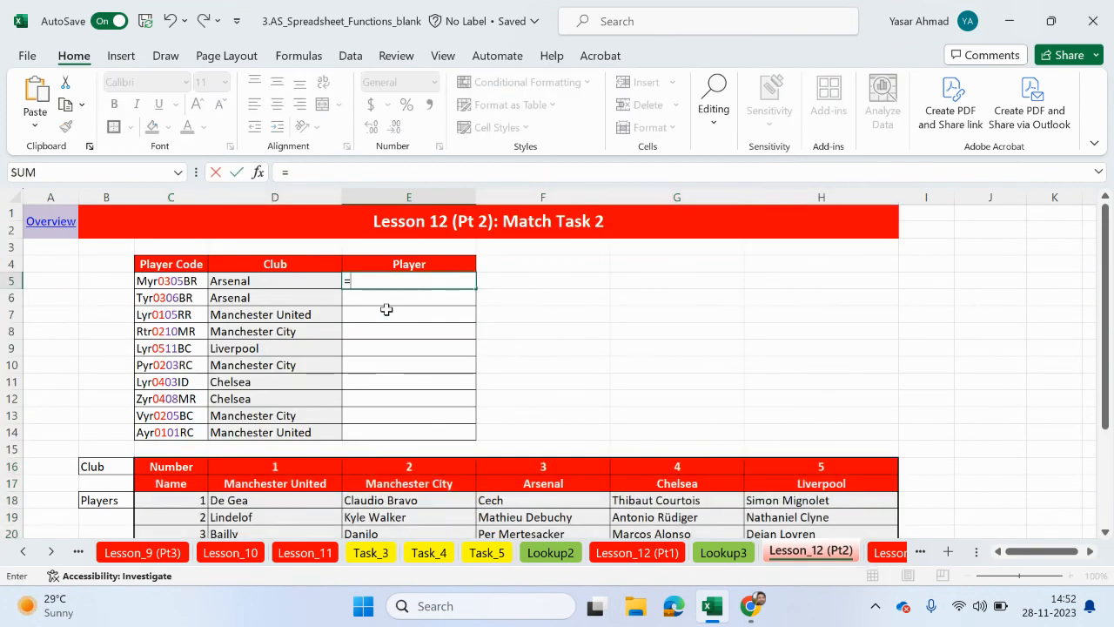
text(match)
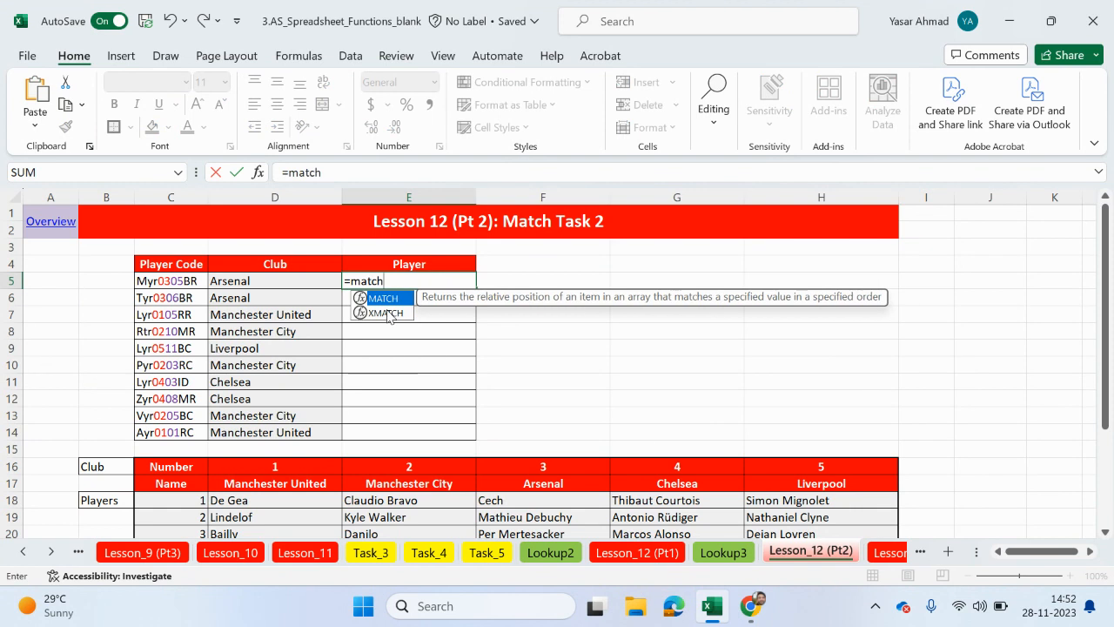
double_click(378, 298)
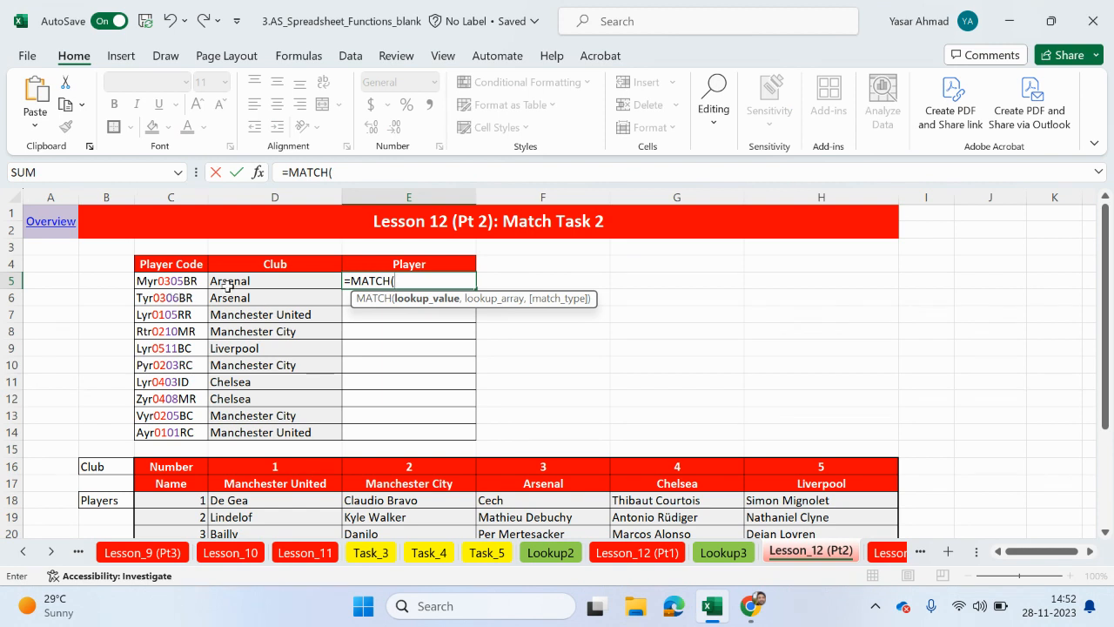
scroll(198, 374, down, 2)
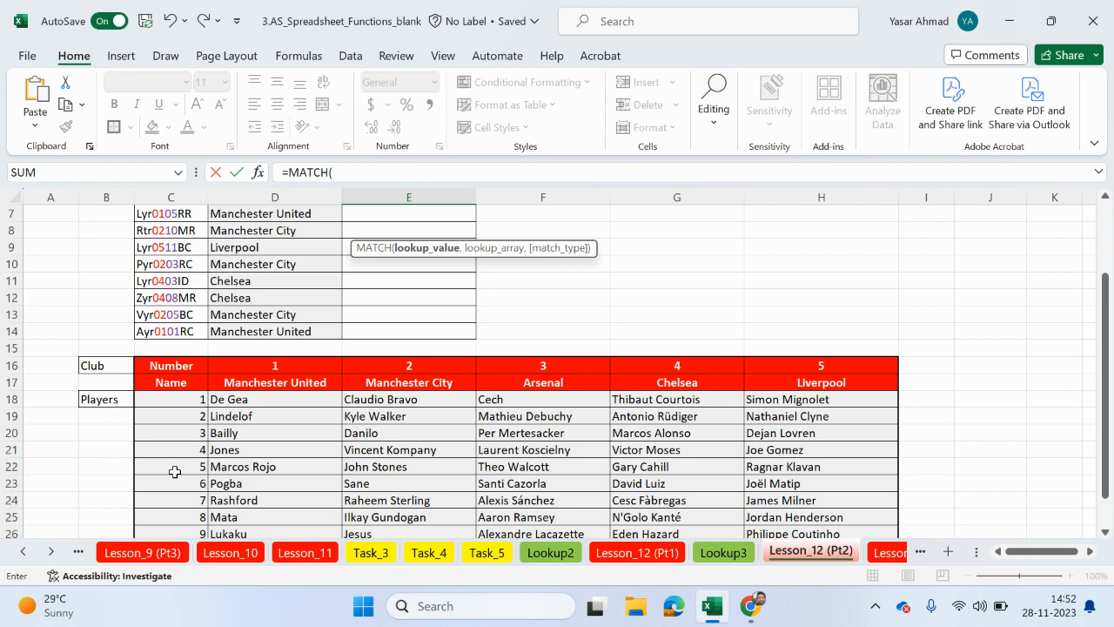
scroll(306, 435, up, 2)
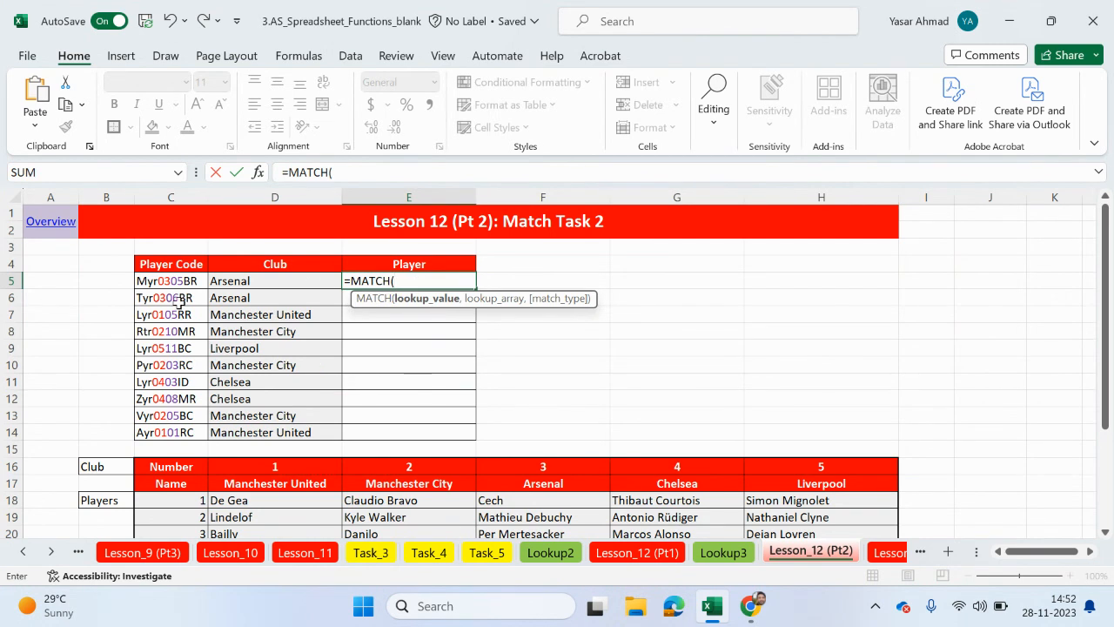
- Set the MATCH lookup value in E5 to VALUE(MID(C5,6,2)) to extract the player number from the code
click(359, 172)
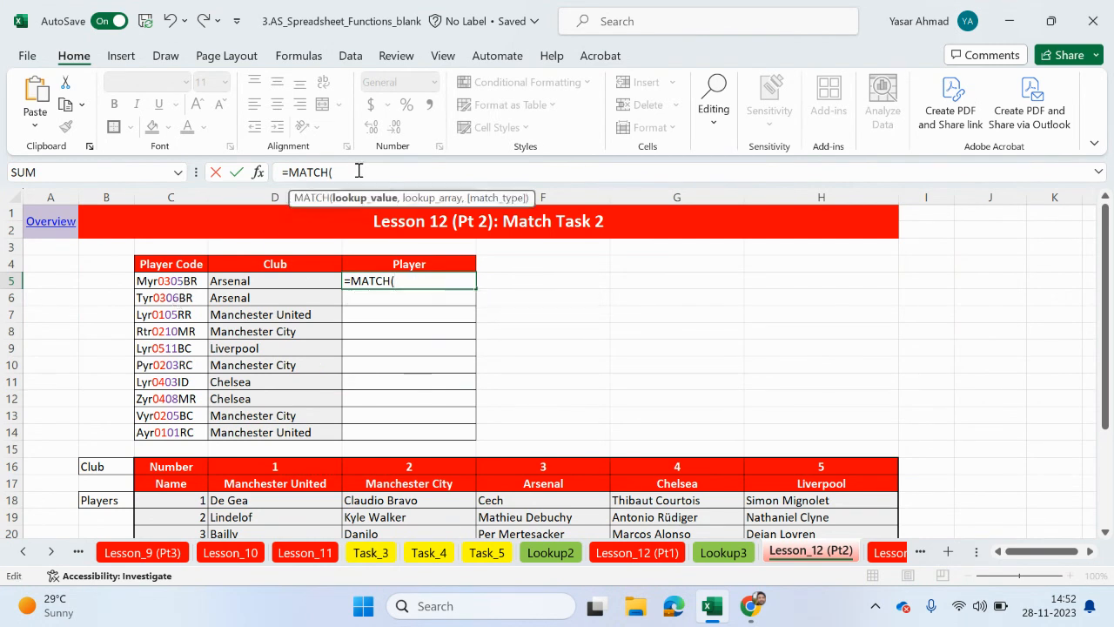
text(value)
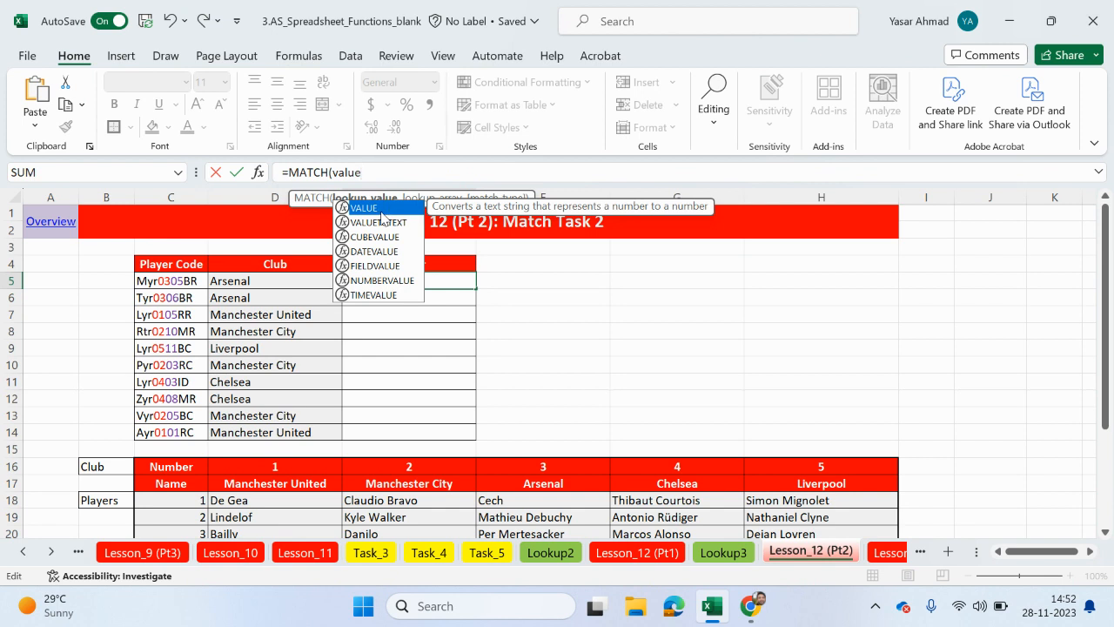
key(Tab)
text(mid)
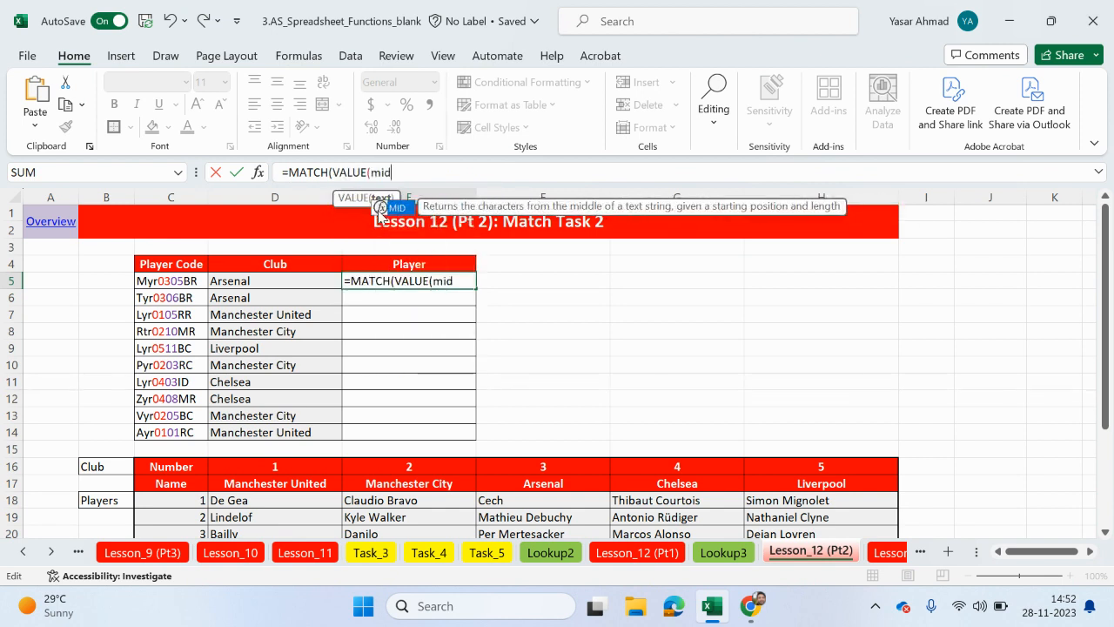
key(Tab)
click(135, 282)
text(,)
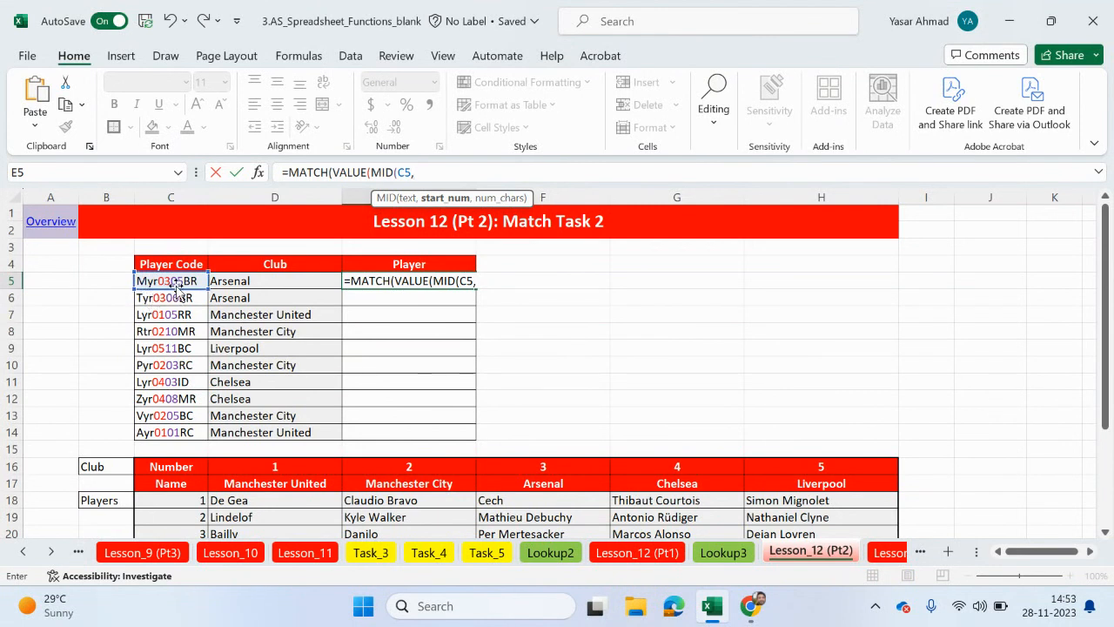
text(,2)
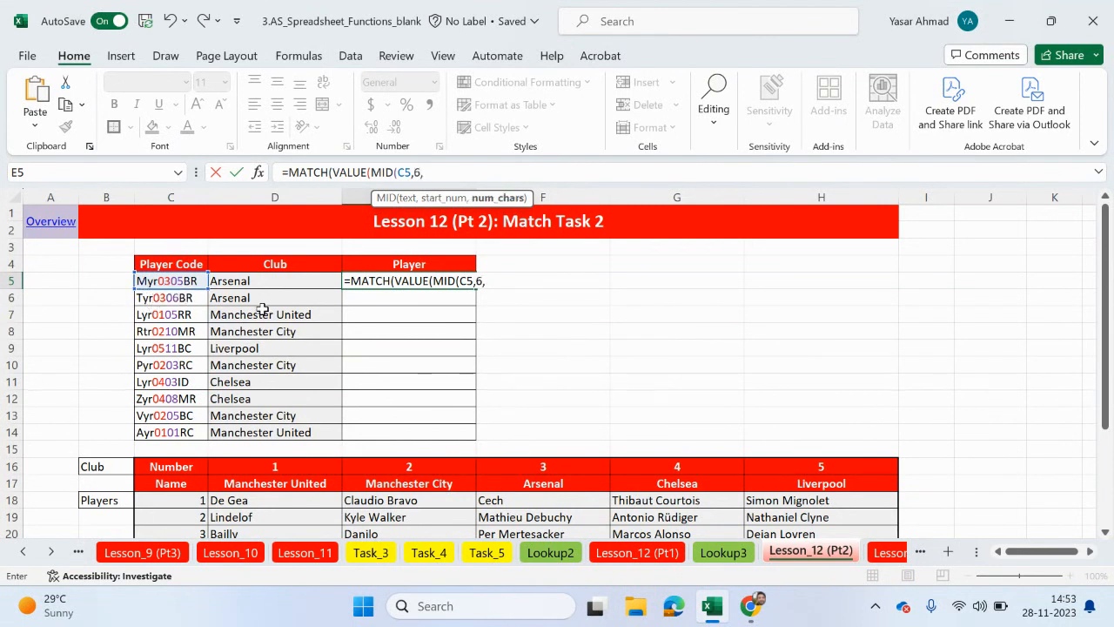
text())
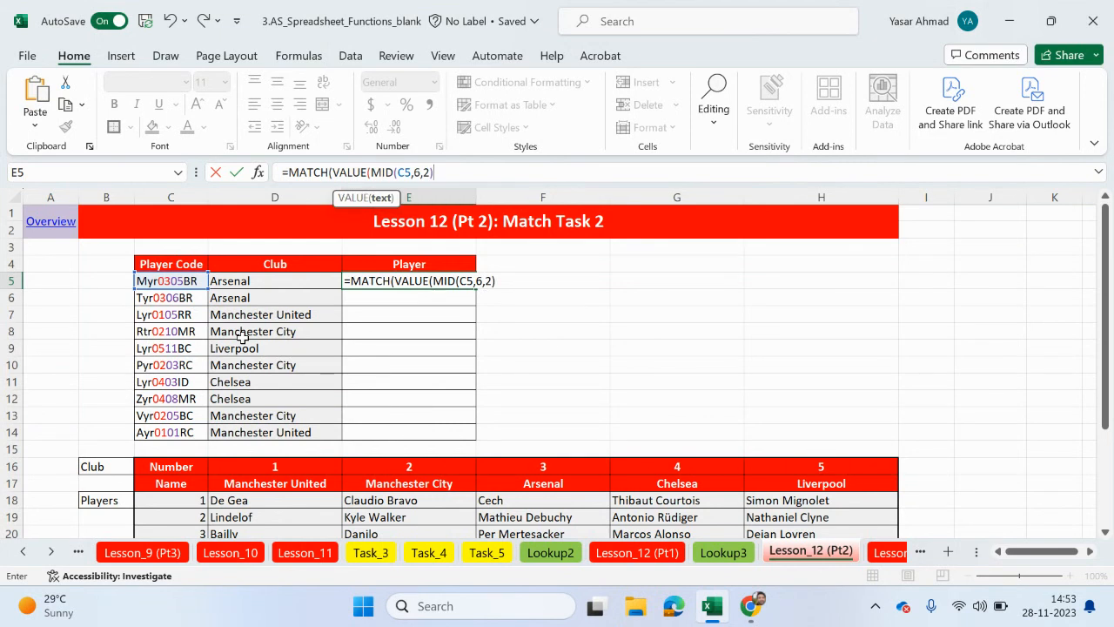
text())
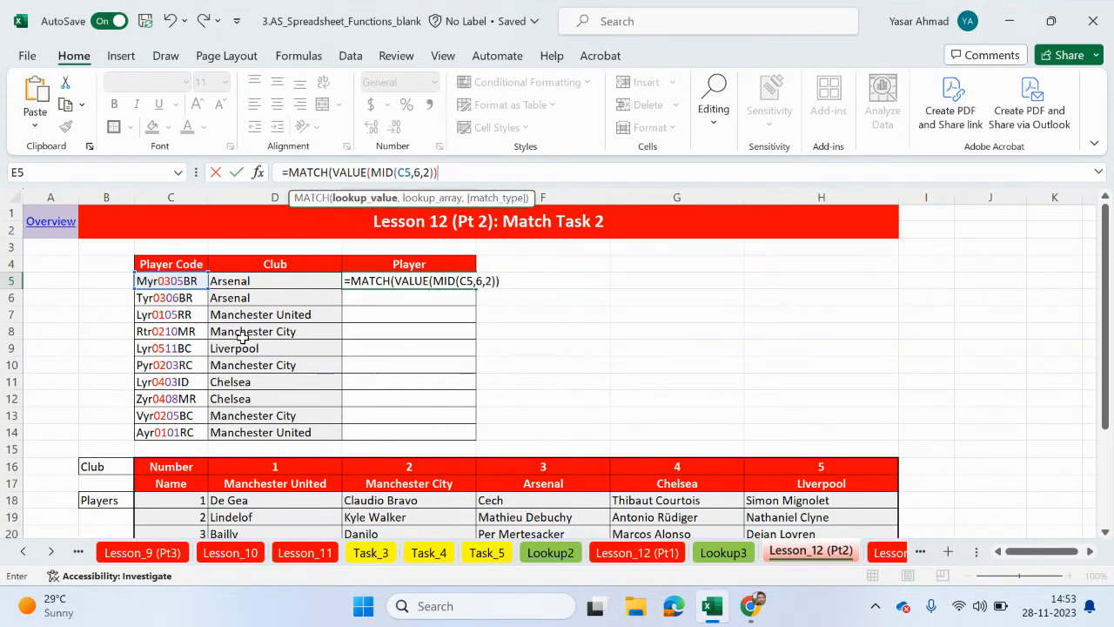
text(,)
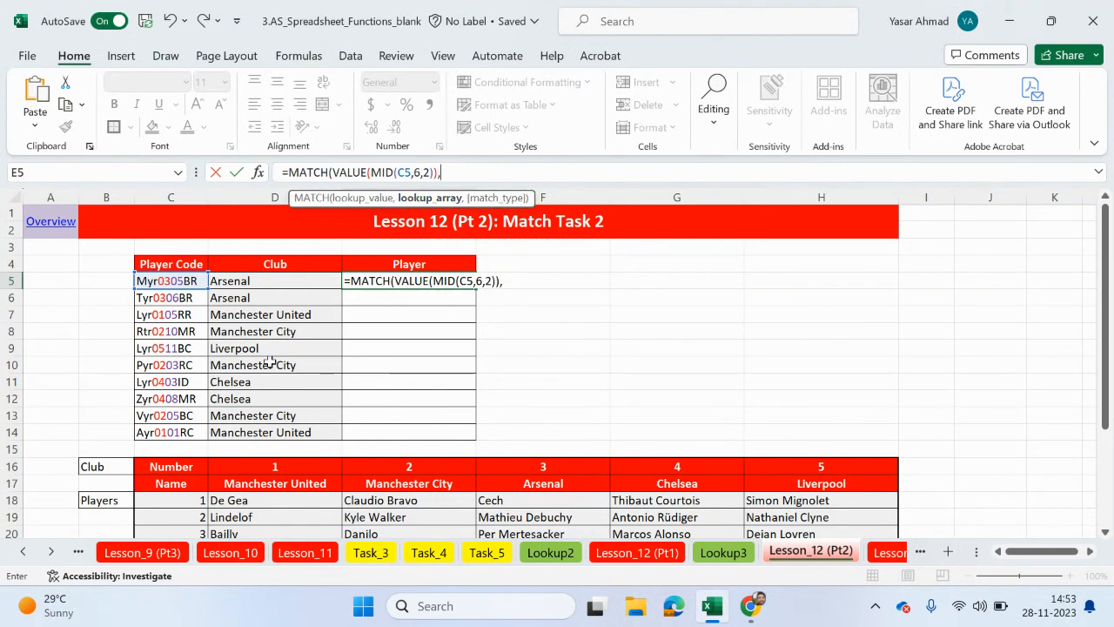
- Set the MATCH lookup array to the absolute range $C$16:$C$28 with match type 0, and enter the E5 formula
scroll(238, 438, down, 1)
scroll(237, 438, down, 2)
drag(165, 368, 175, 514)
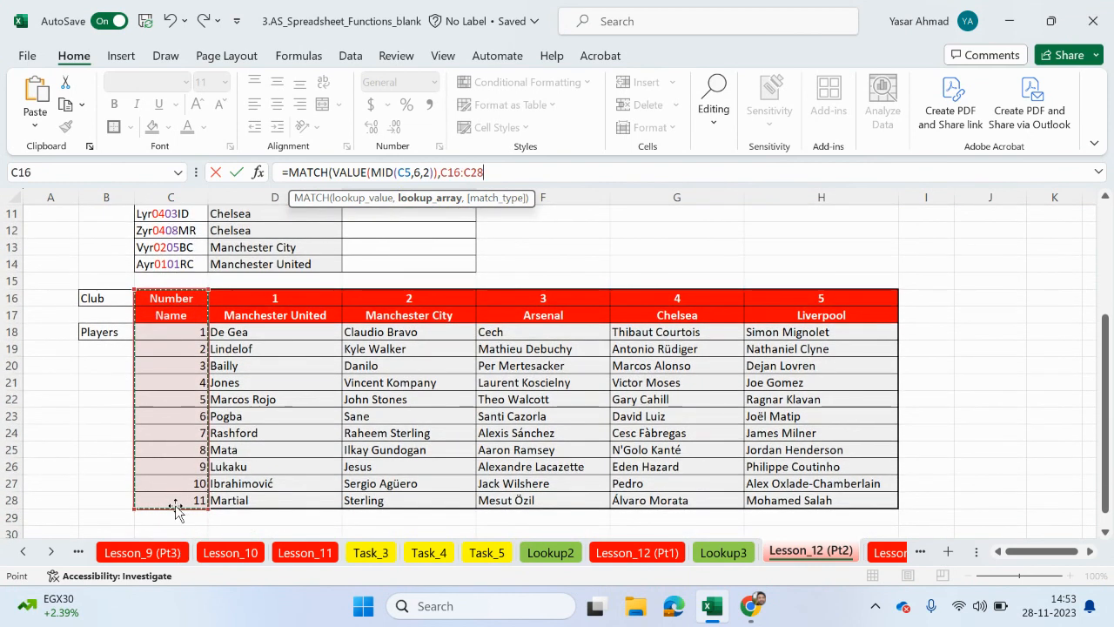
key(F4)
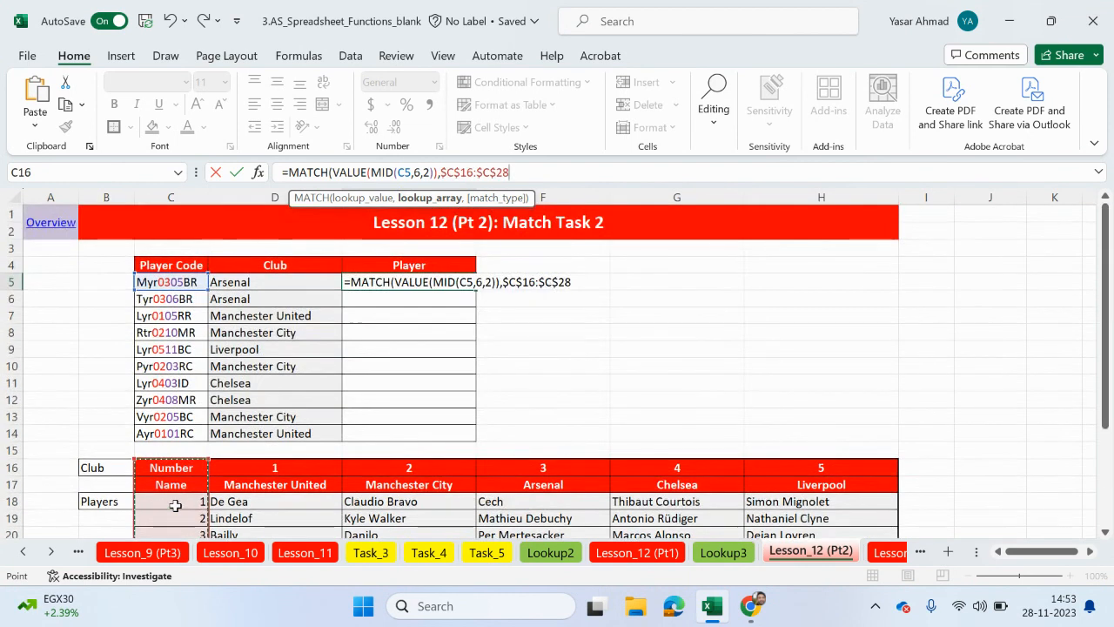
text(,)
double_click(546, 223)
text())
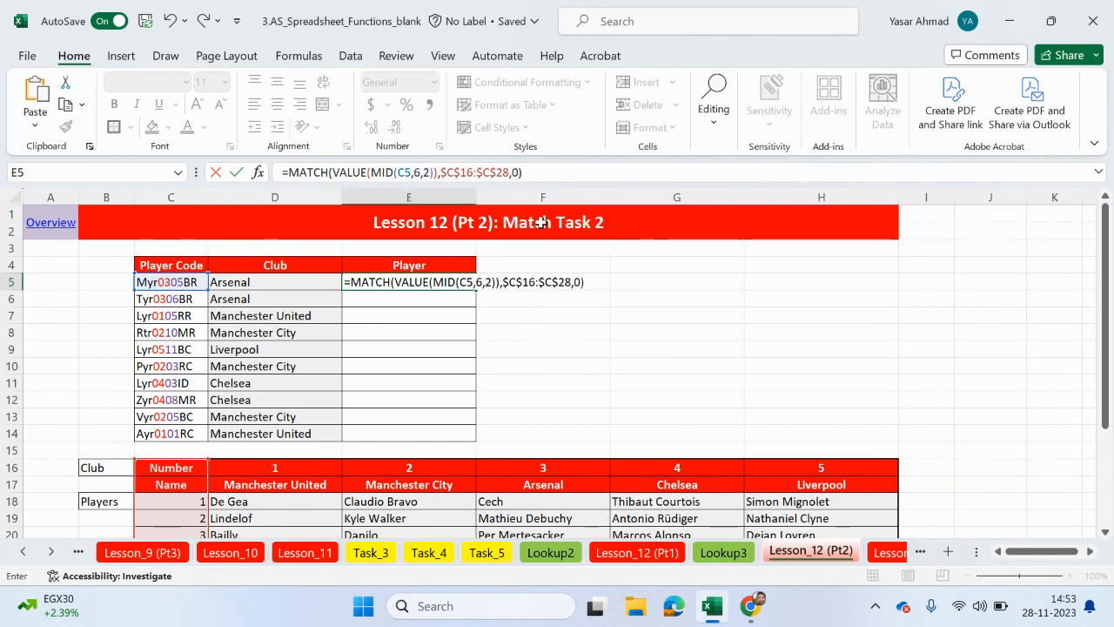
key(Return)
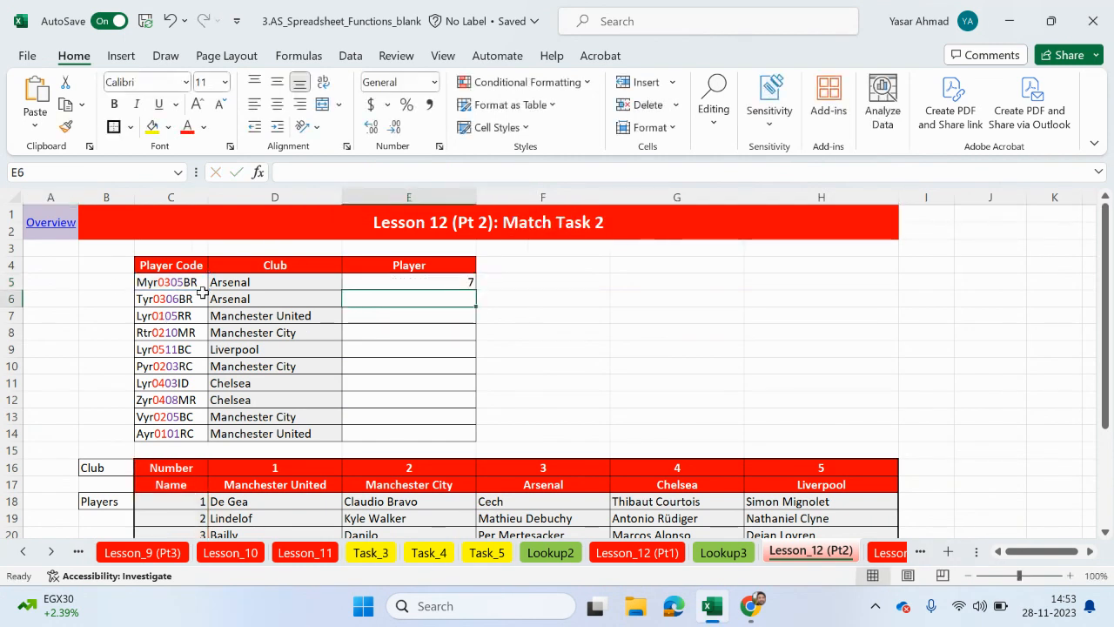
- Fill the MATCH formula from E5 down to E14 and compare the positions with the player number column
key(Up)
drag(476, 293, 470, 435)
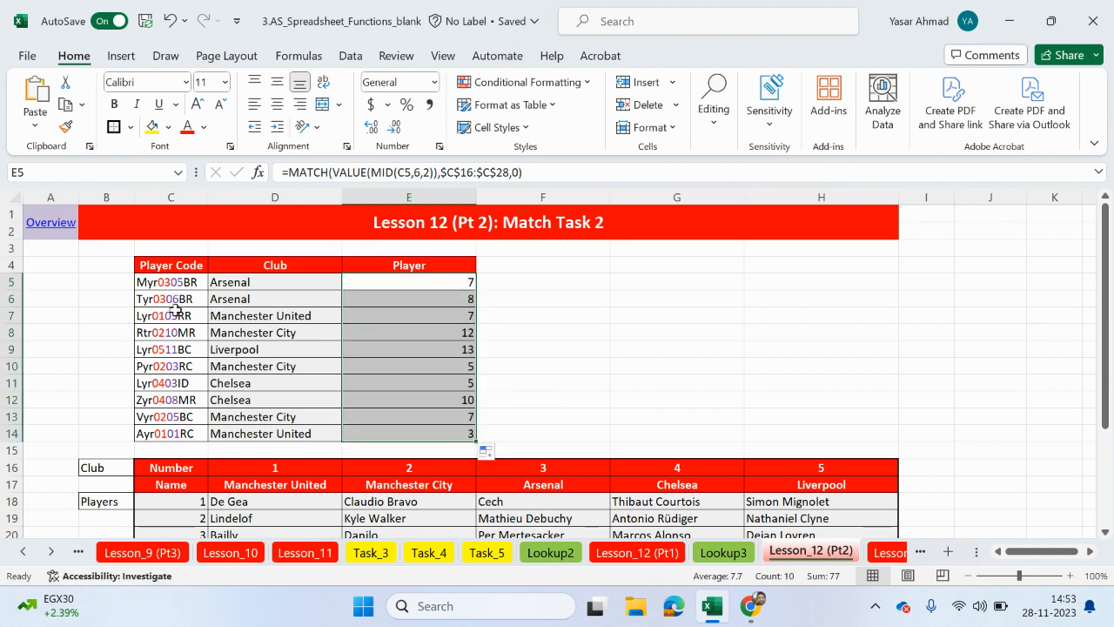
scroll(174, 309, down, 3)
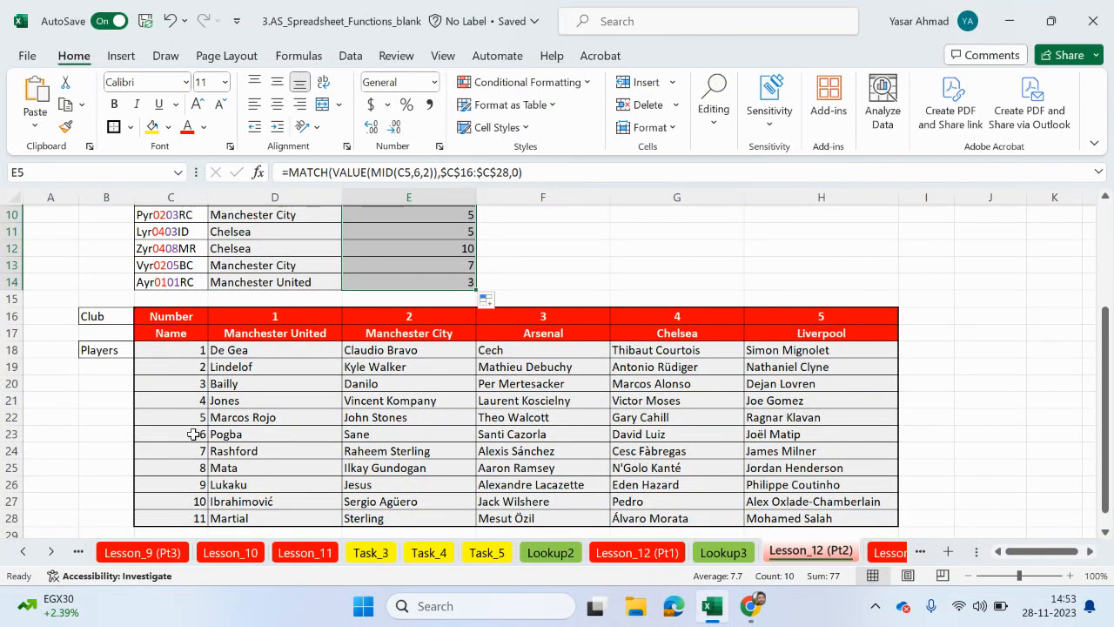
scroll(392, 348, up, 3)
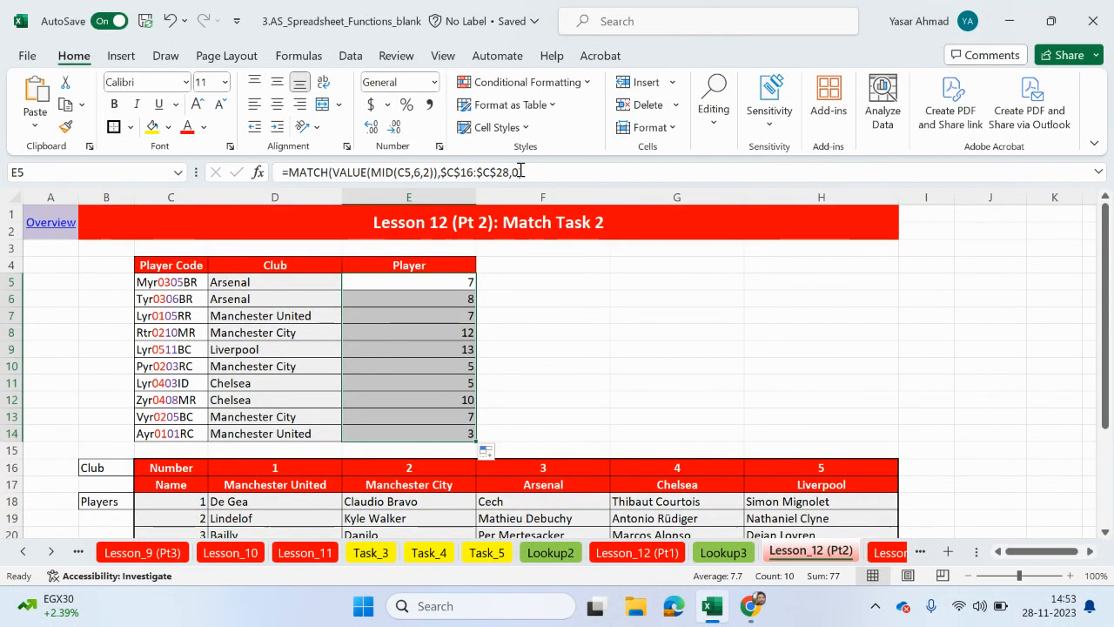
- Copy the MATCH expression from the E5 formula, without its equals sign
drag(538, 172, 288, 173)
right_click(294, 173)
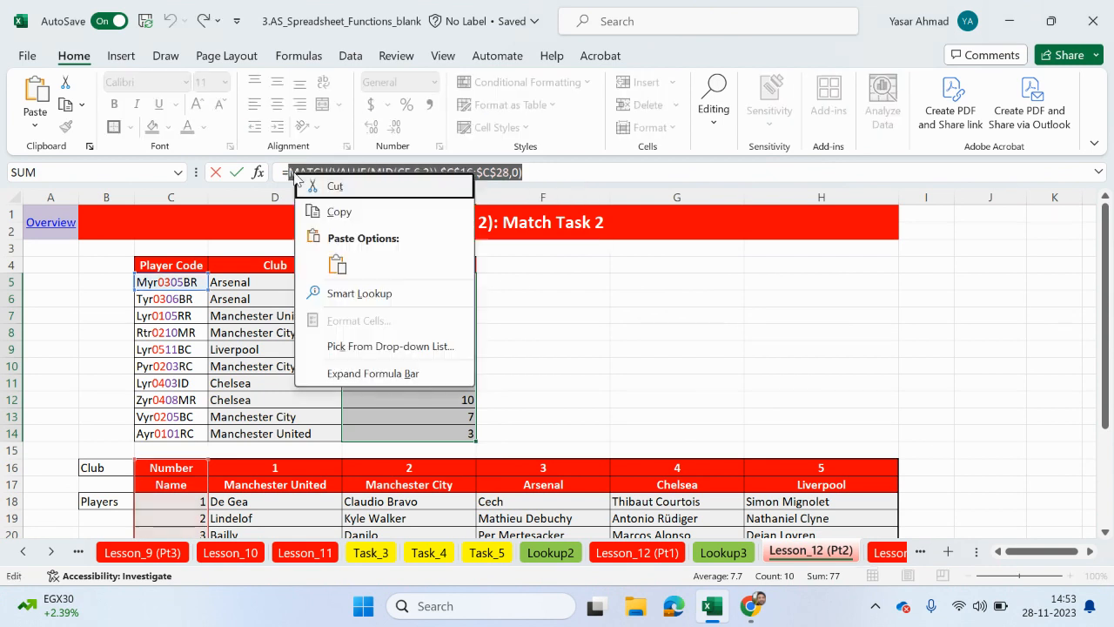
click(335, 212)
- Clear the MATCH formulas from the Player column, cells E5 to E14
key(BackSpace)
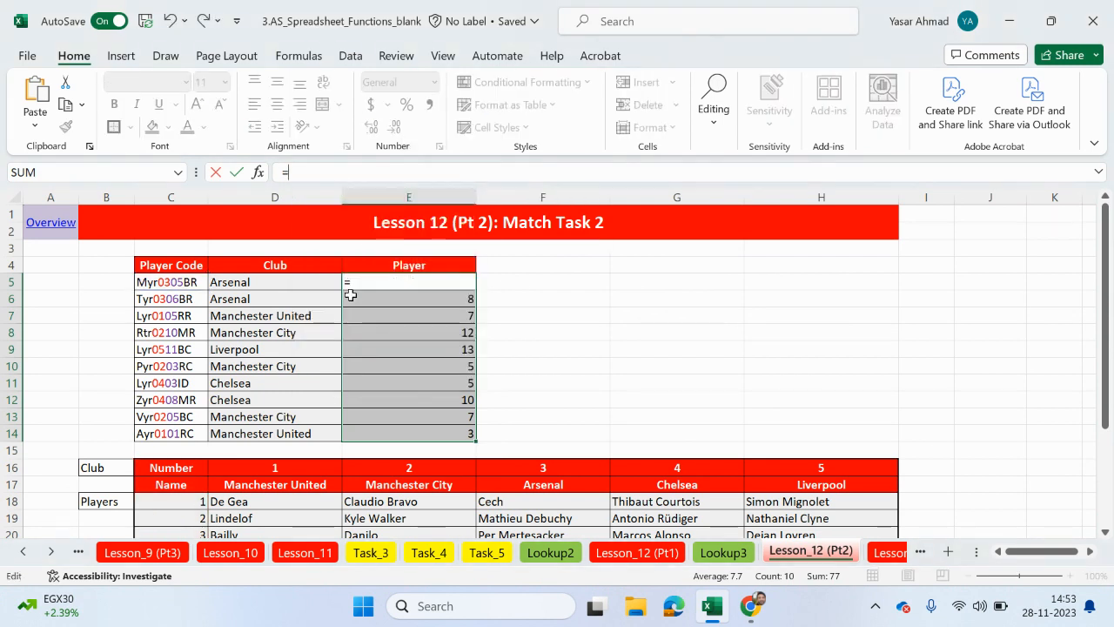
drag(294, 172, 276, 172)
key(BackSpace)
click(485, 294)
click(471, 286)
drag(476, 290, 471, 437)
click(444, 282)
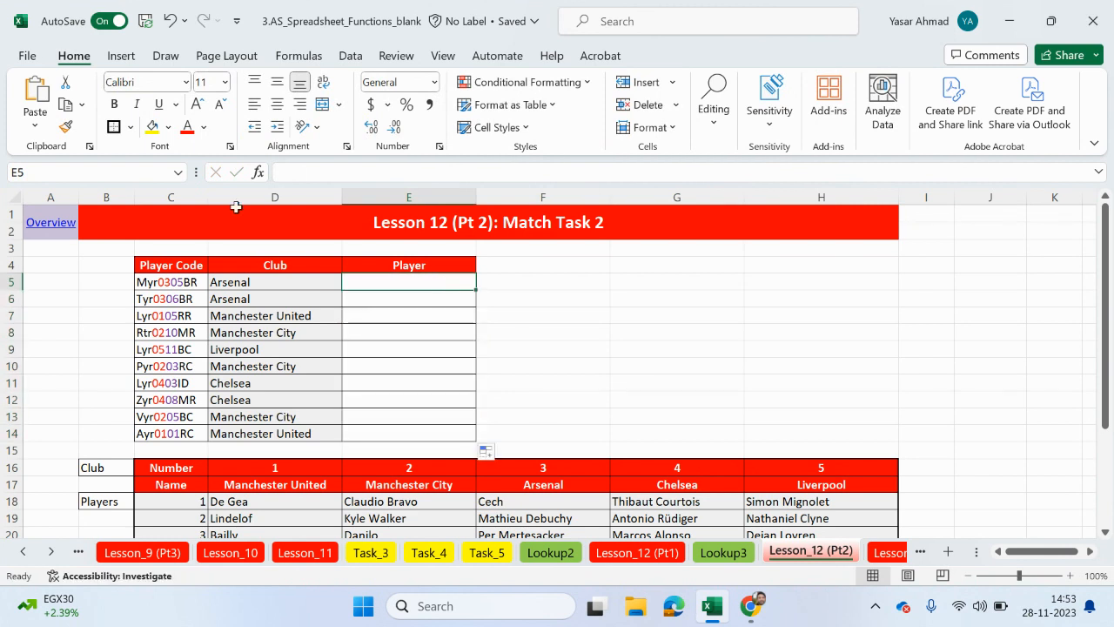
- Start an HLOOKUP formula in cell E5 of the Player column
click(296, 174)
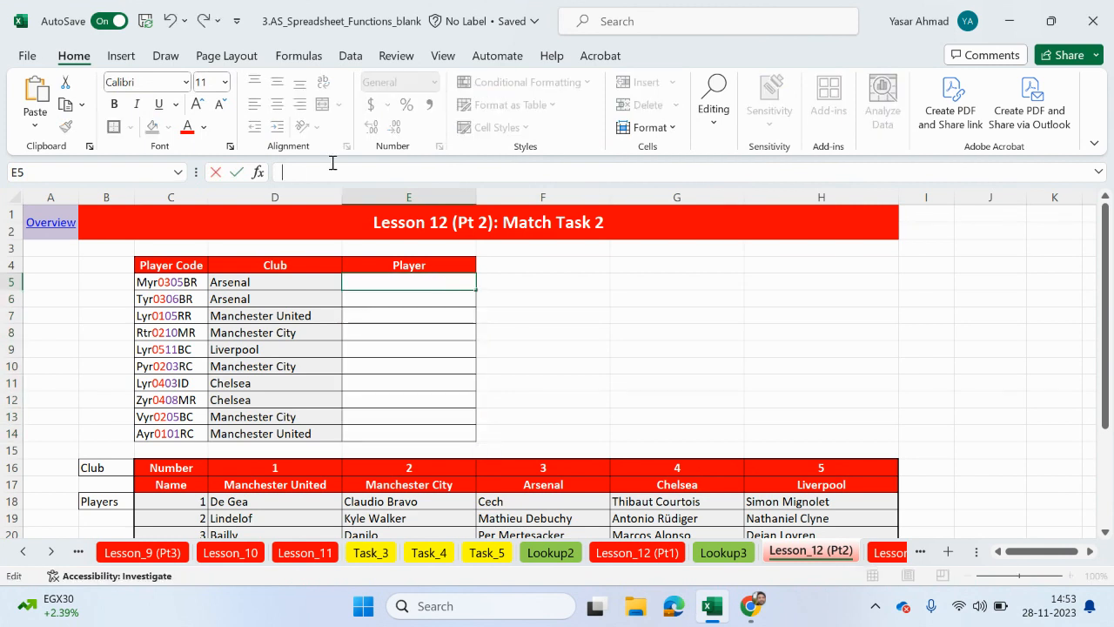
text(=)
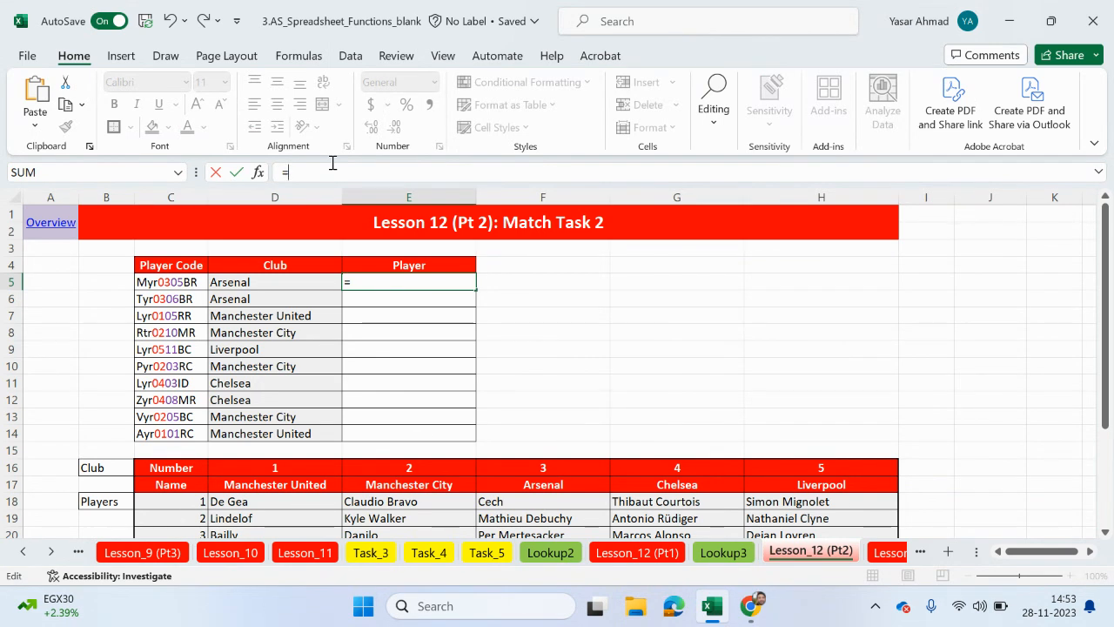
text(hloo)
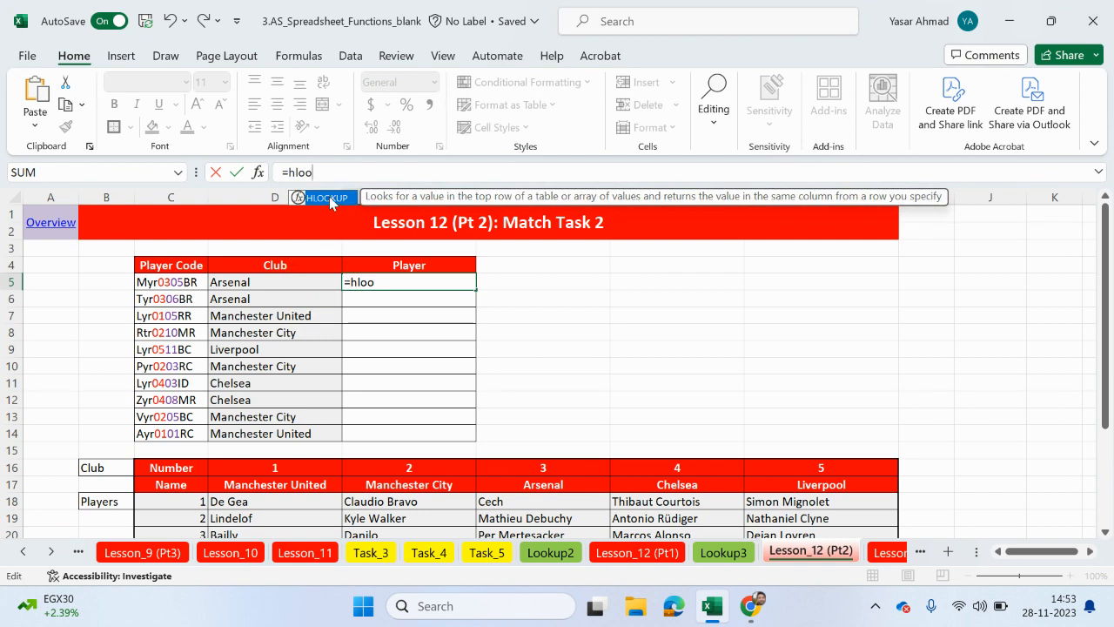
double_click(330, 203)
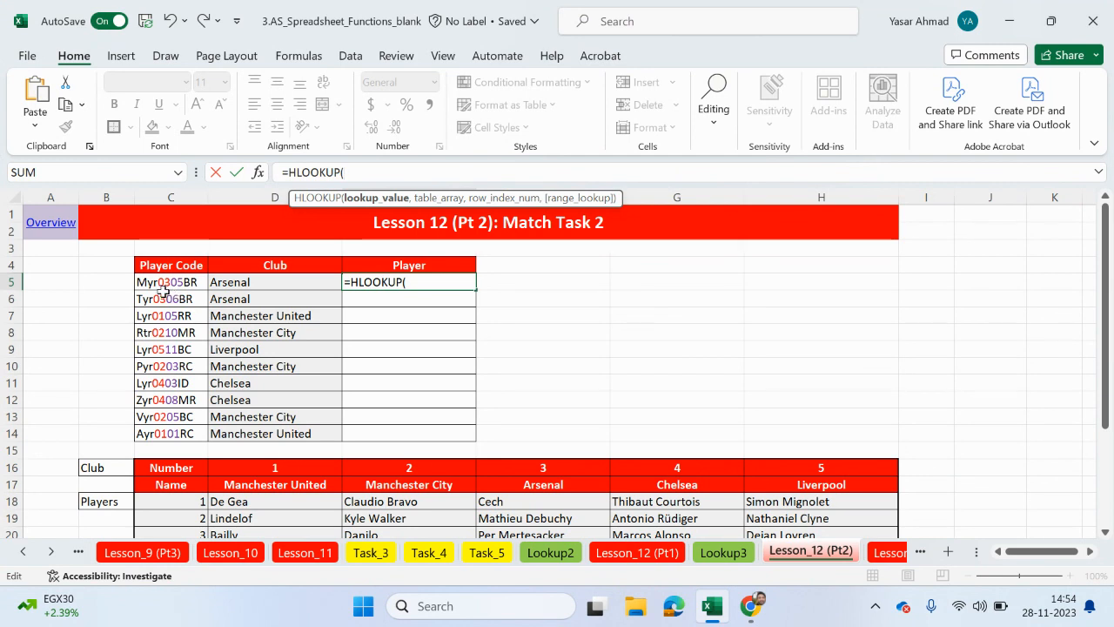
- Set the HLOOKUP lookup value to VALUE(MID(C5,4,2)) to extract the club number from the code
text(value)
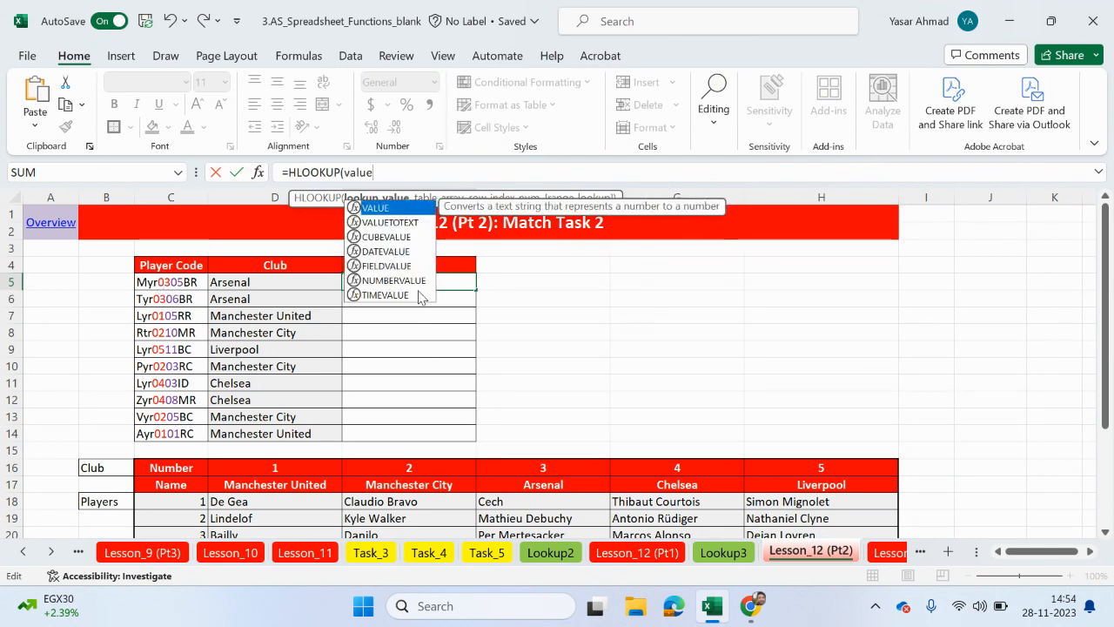
double_click(380, 209)
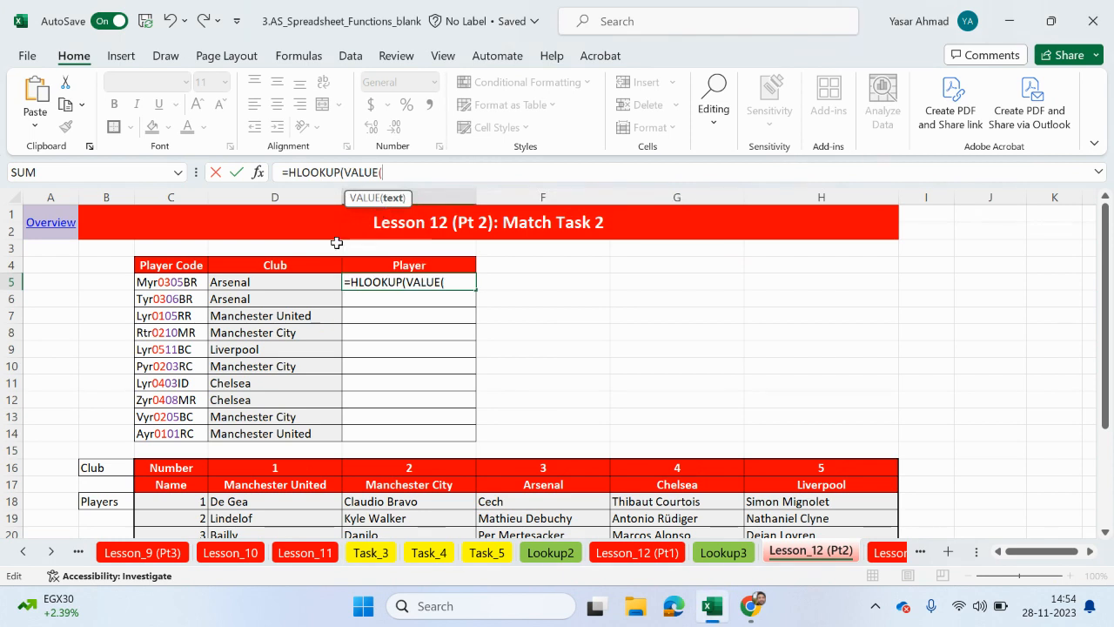
text(mid)
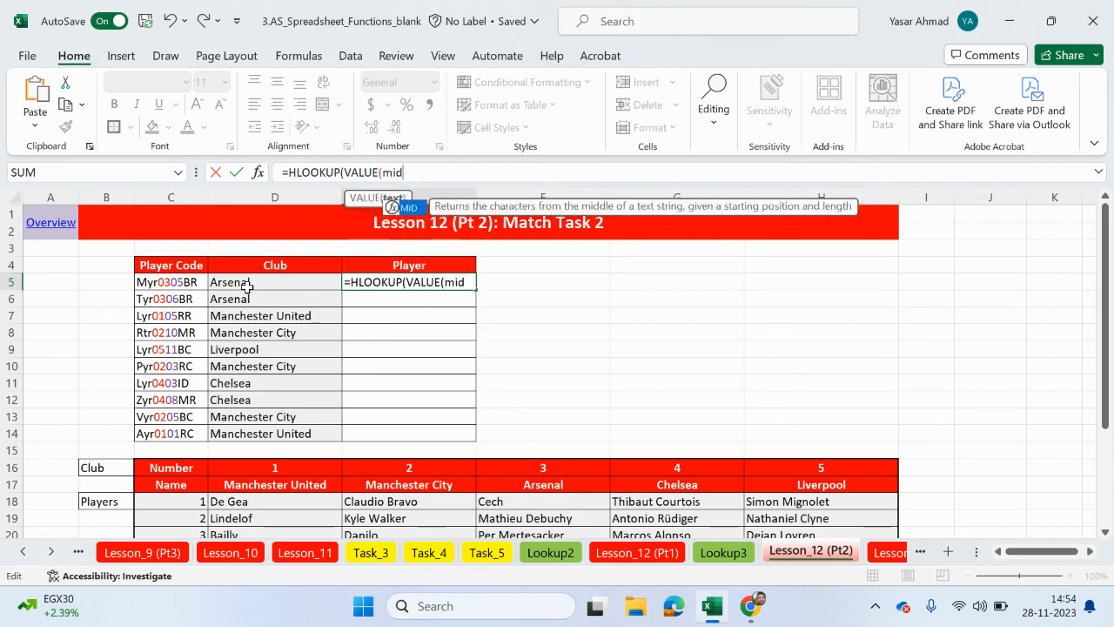
double_click(409, 210)
click(184, 285)
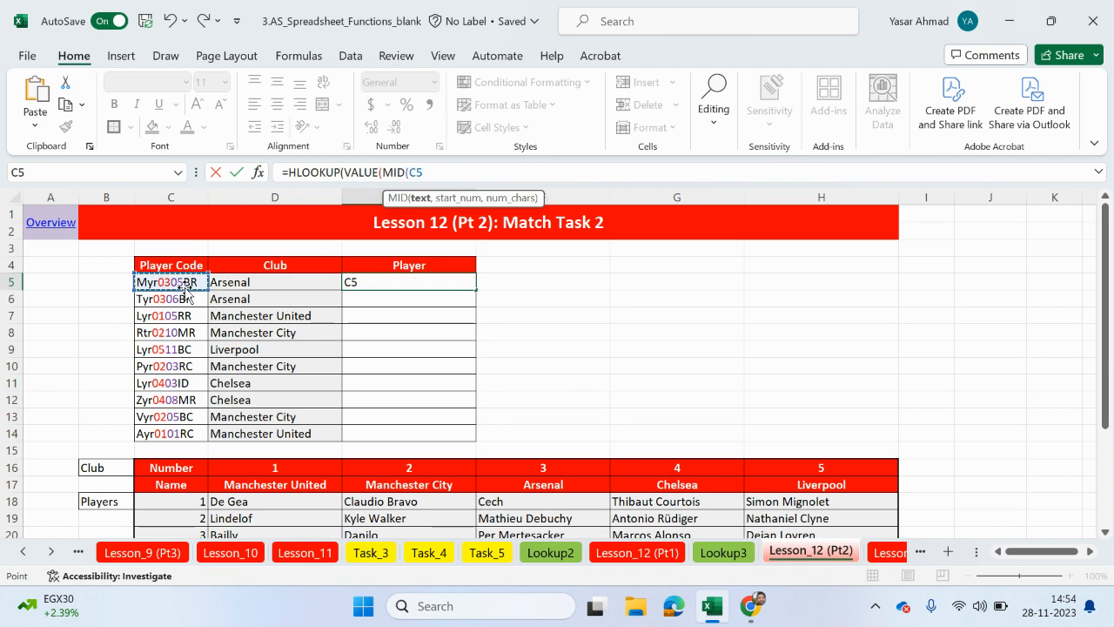
text(,)
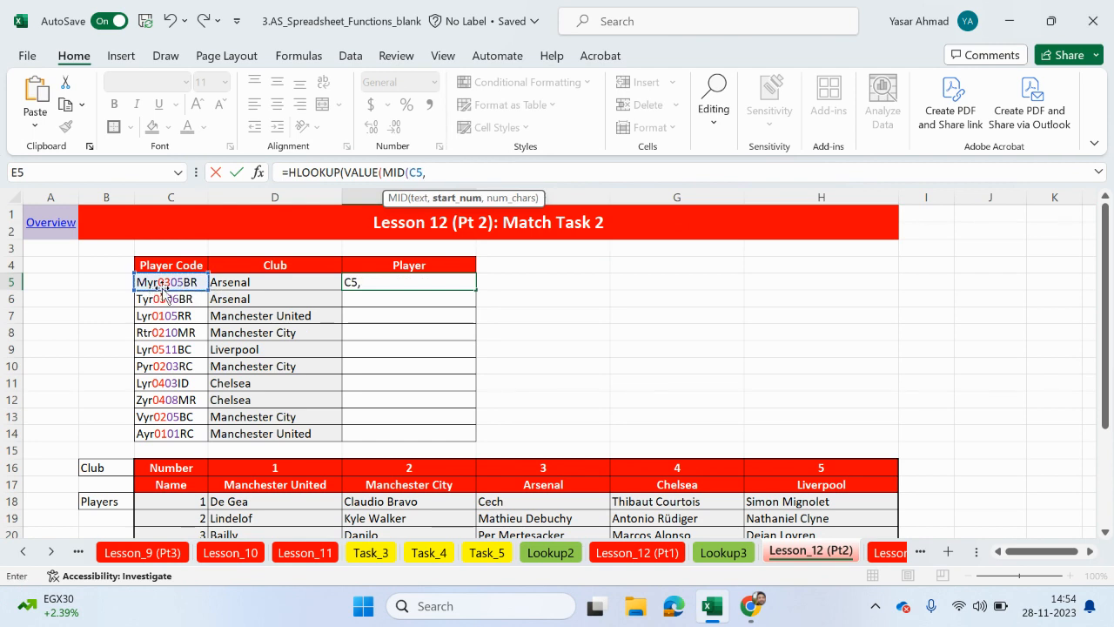
text(2,)
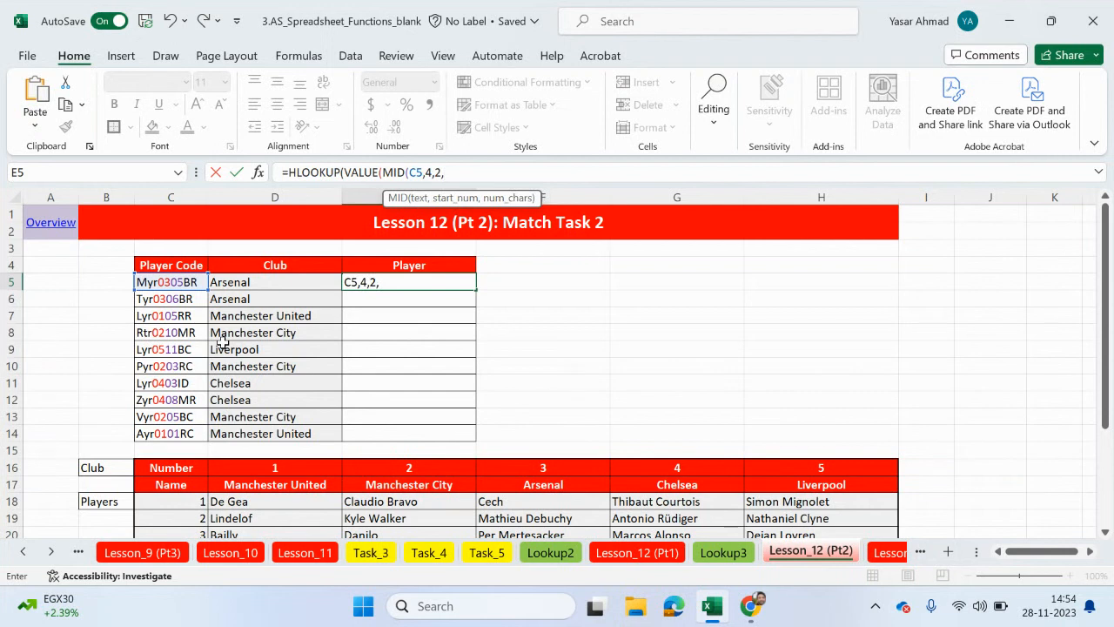
key(BackSpace)
text())
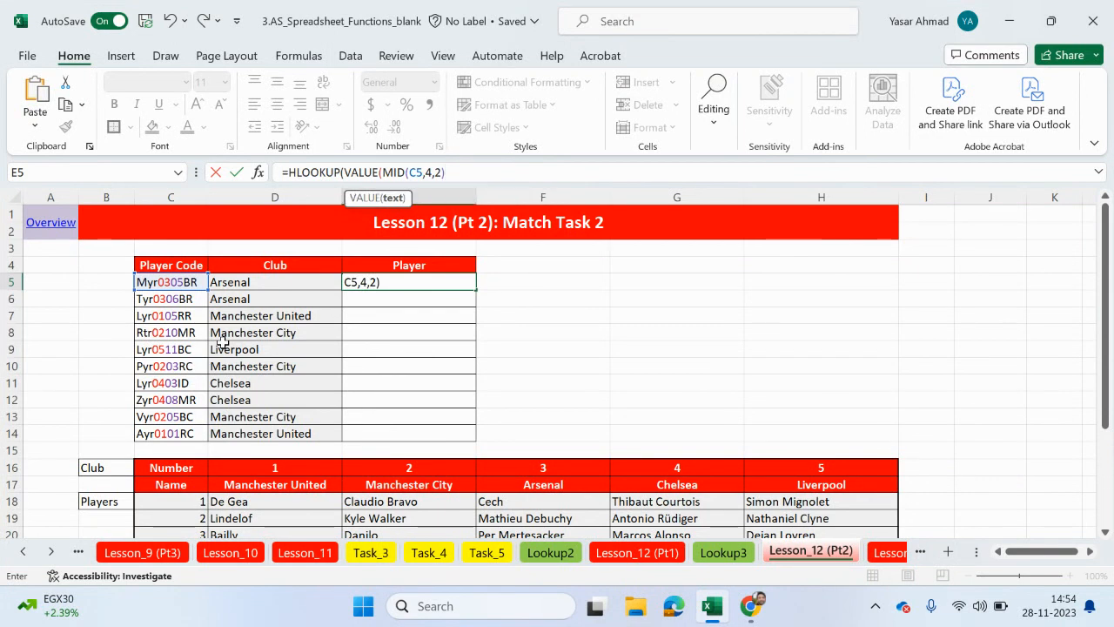
text(),)
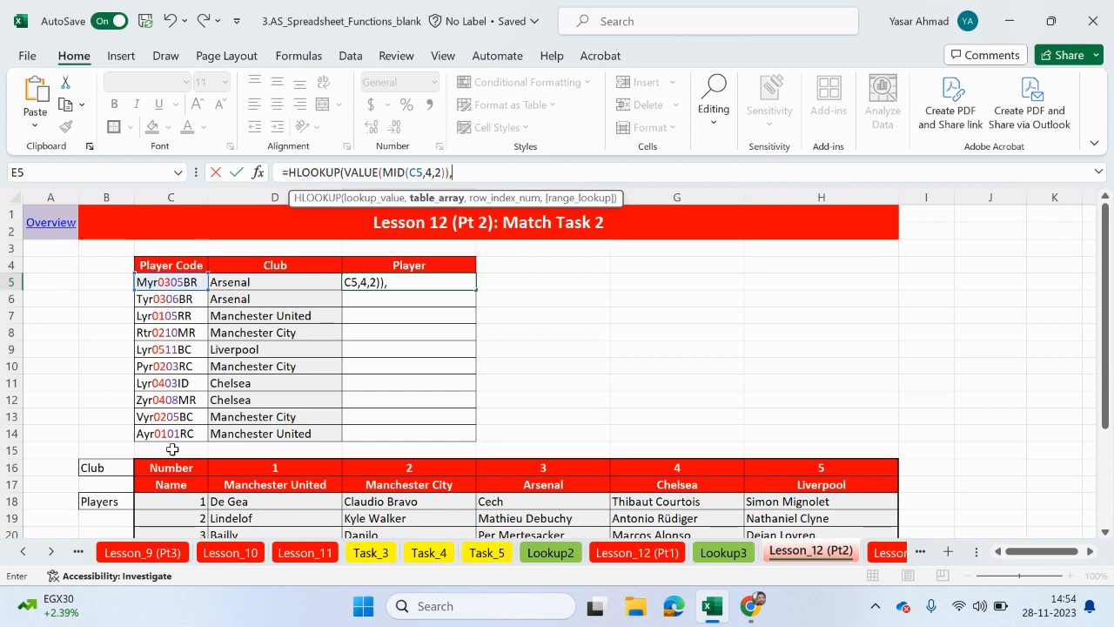
- Set the HLOOKUP table array to the absolute range $C$16:$H$28 and insert the copied MATCH expression as its row index
drag(179, 467, 792, 496)
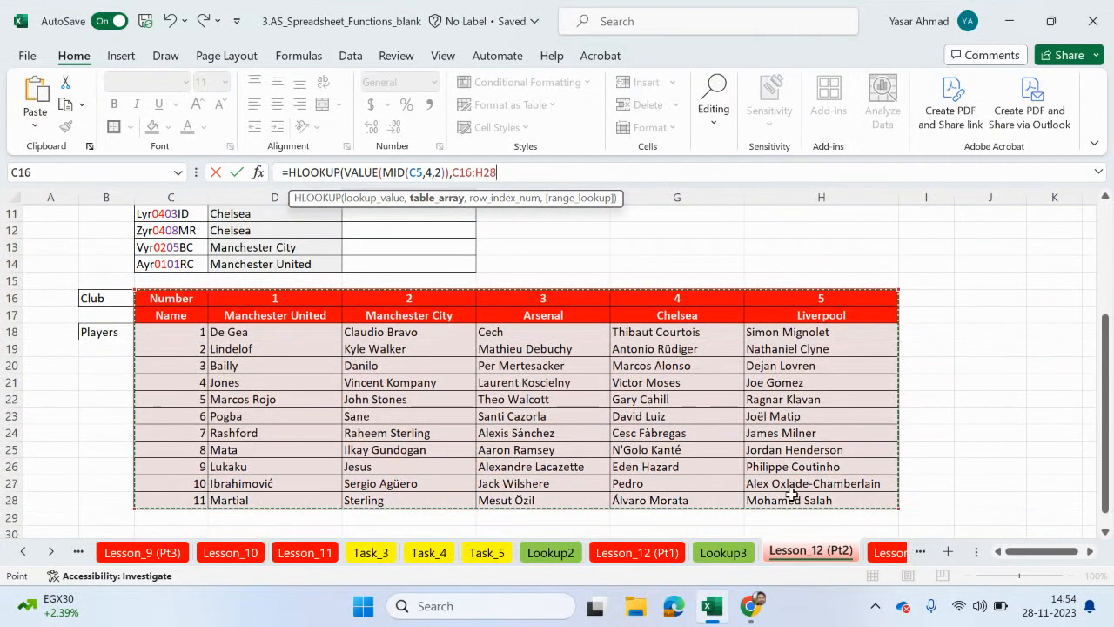
key(F4)
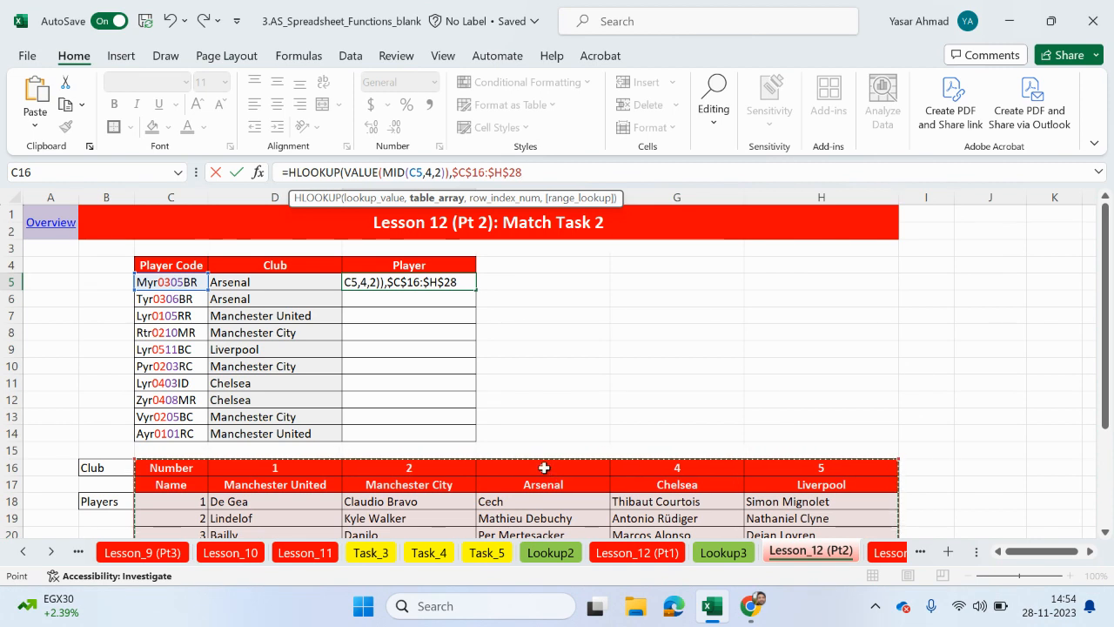
text(,)
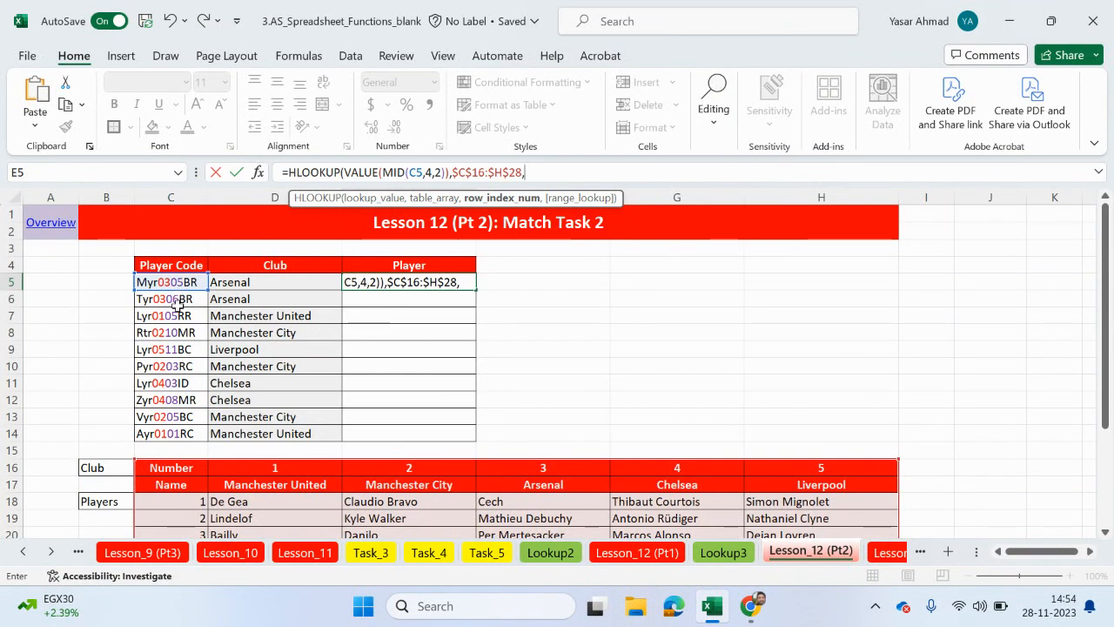
scroll(185, 417, down, 2)
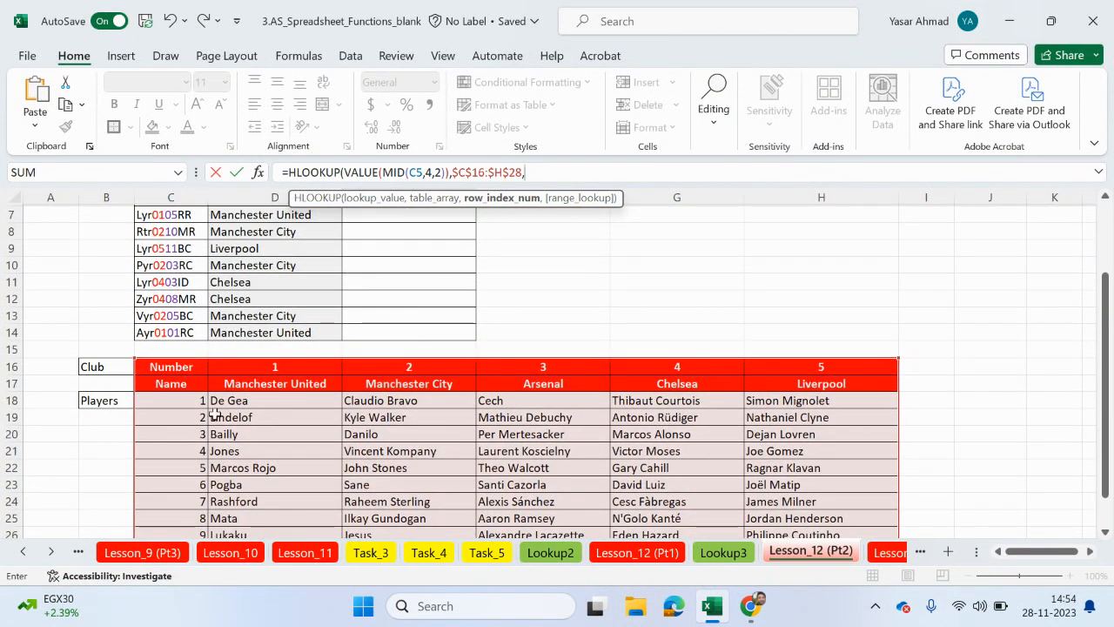
key(ctrl+v)
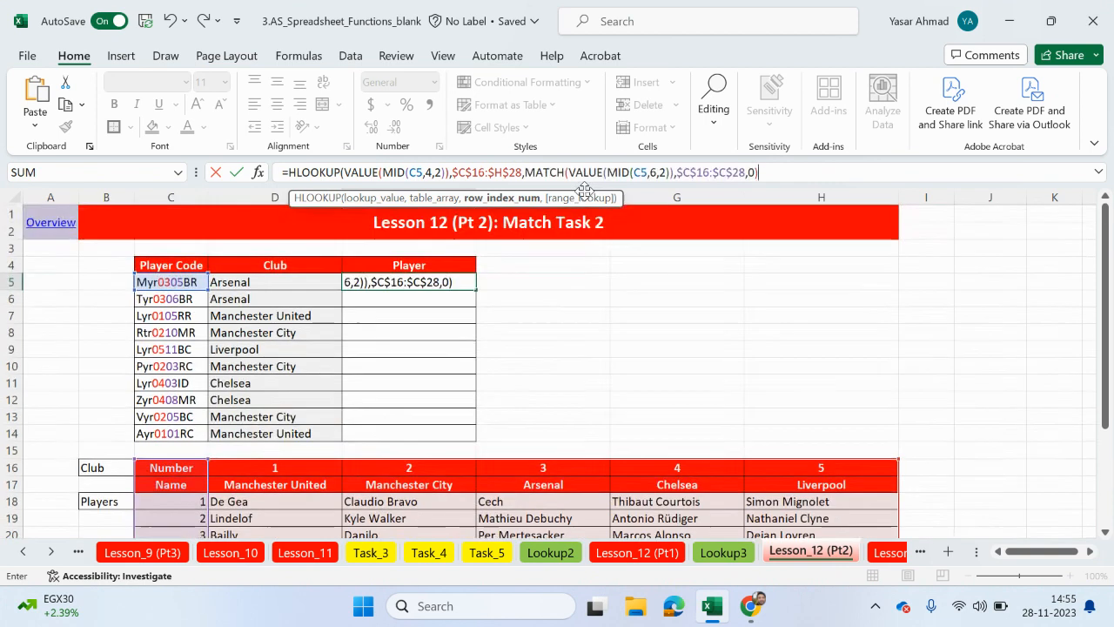
- Complete the HLOOKUP formula in E5 with FALSE for an exact match and fill it down through E14
text(,)
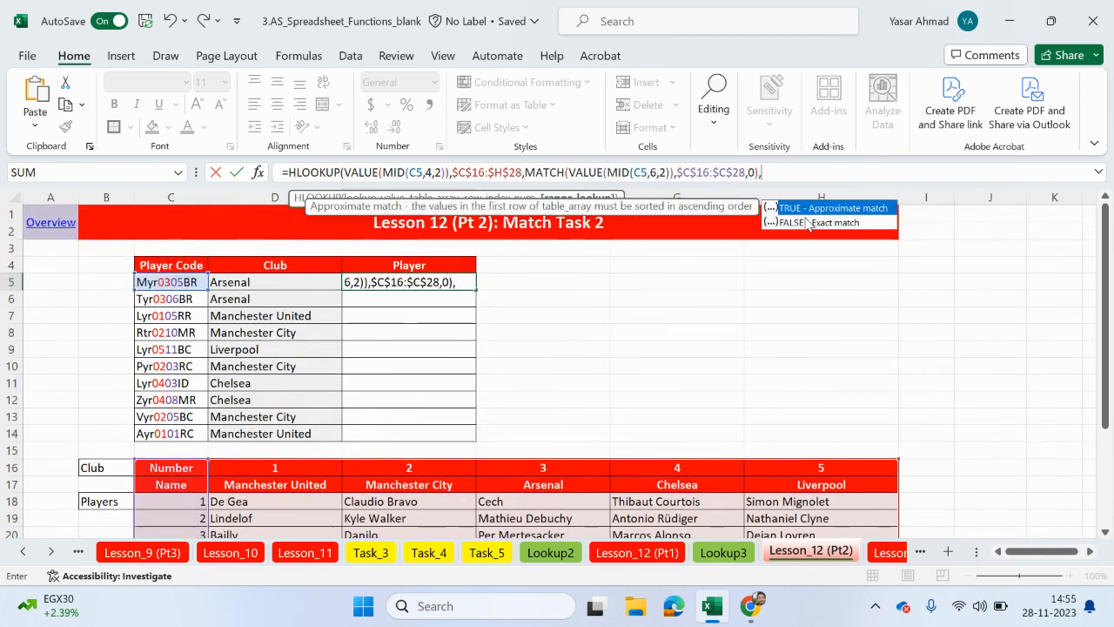
double_click(823, 223)
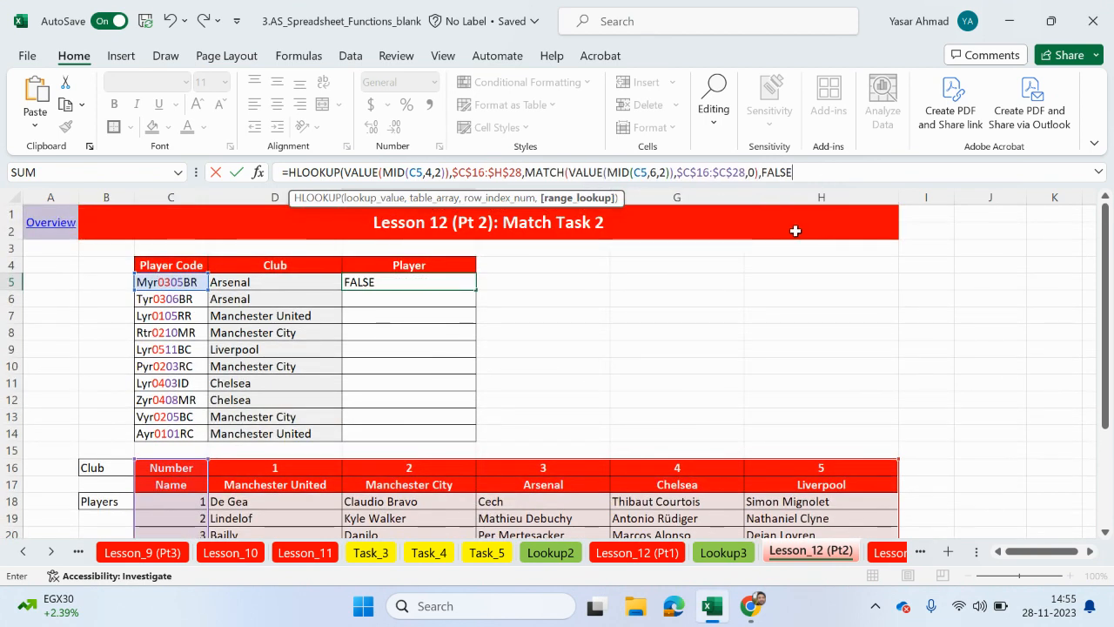
text())
key(Return)
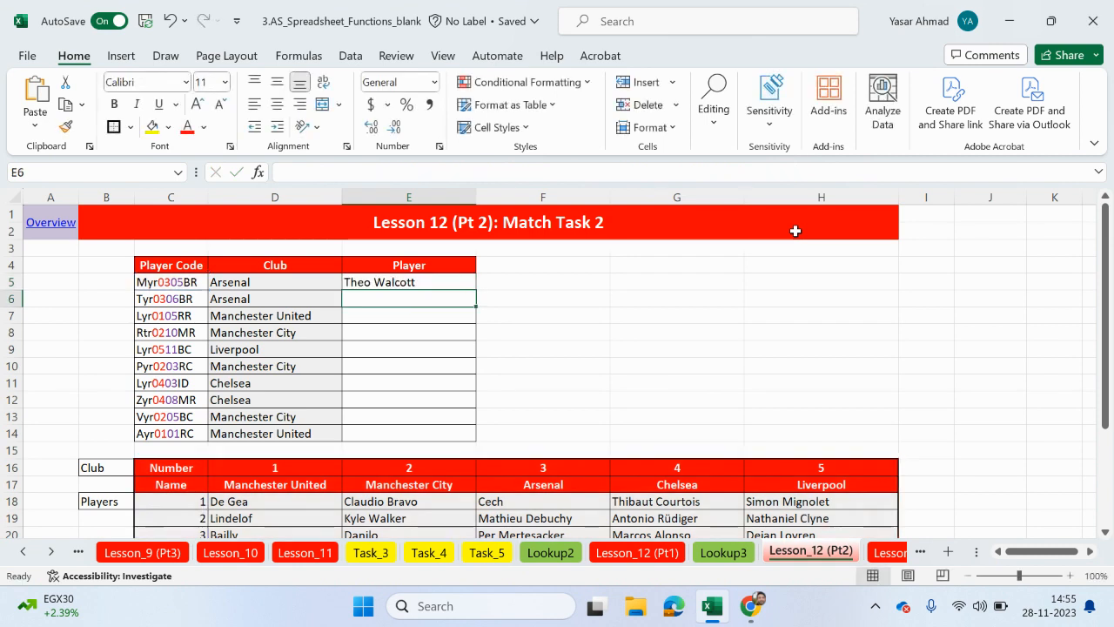
click(411, 283)
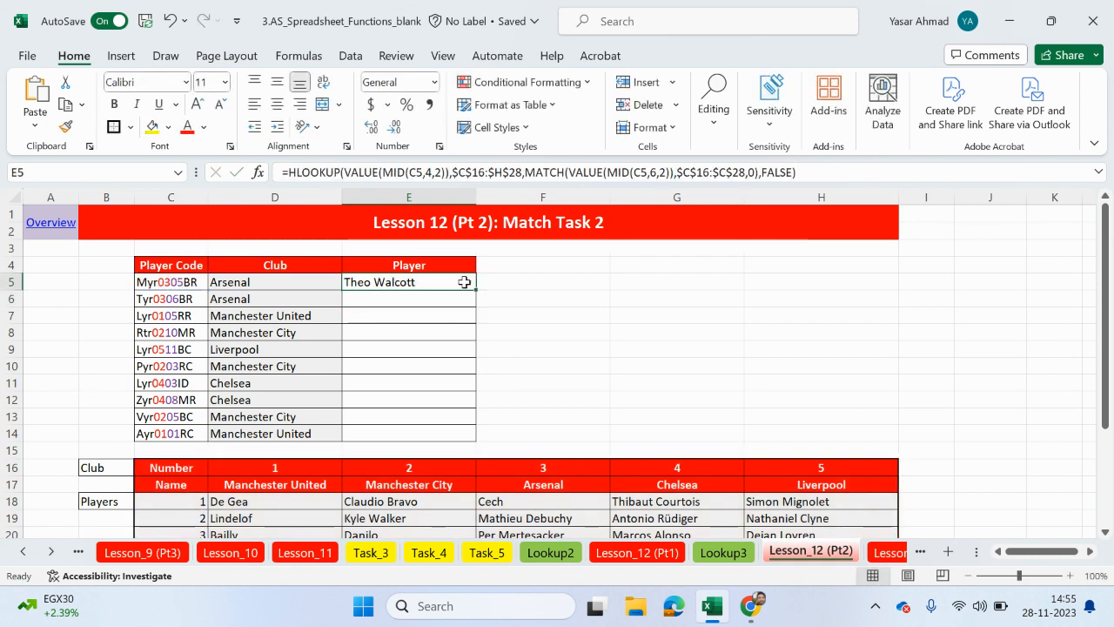
drag(474, 290, 465, 438)
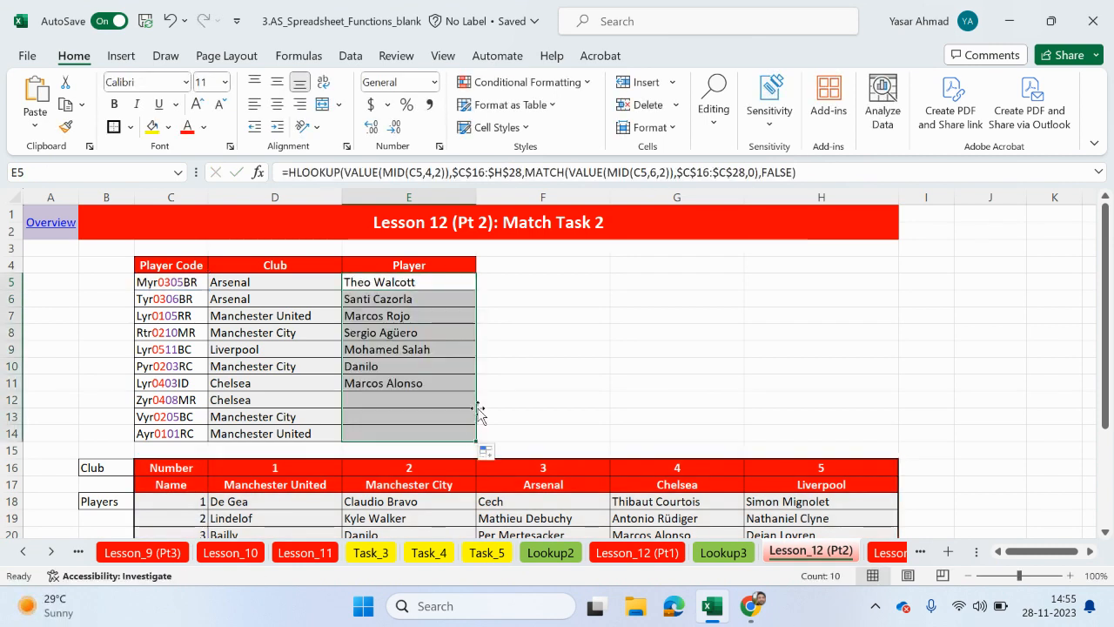
- Check the Player column results, including E7 and E8, against the player codes and the club and player numbers in the reference table
scroll(409, 357, down, 2)
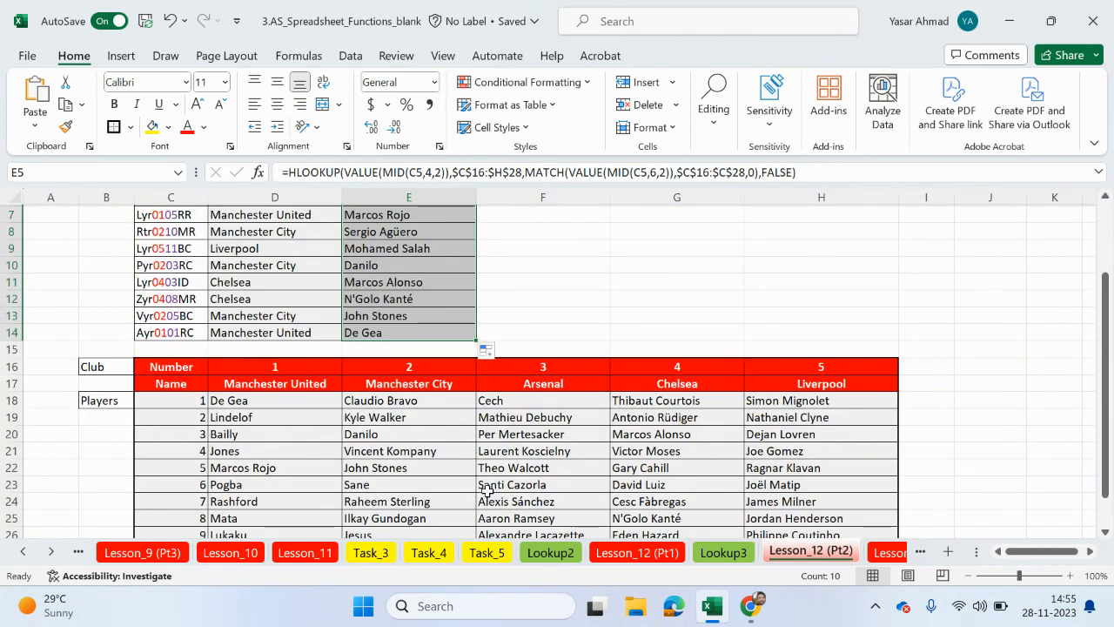
scroll(487, 490, up, 1)
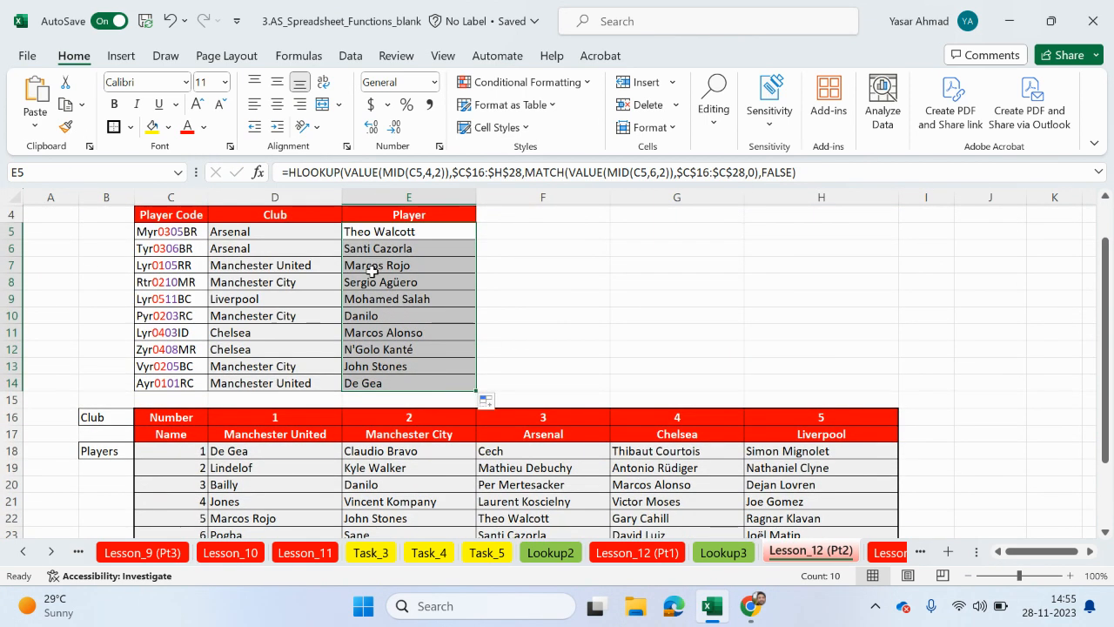
click(374, 268)
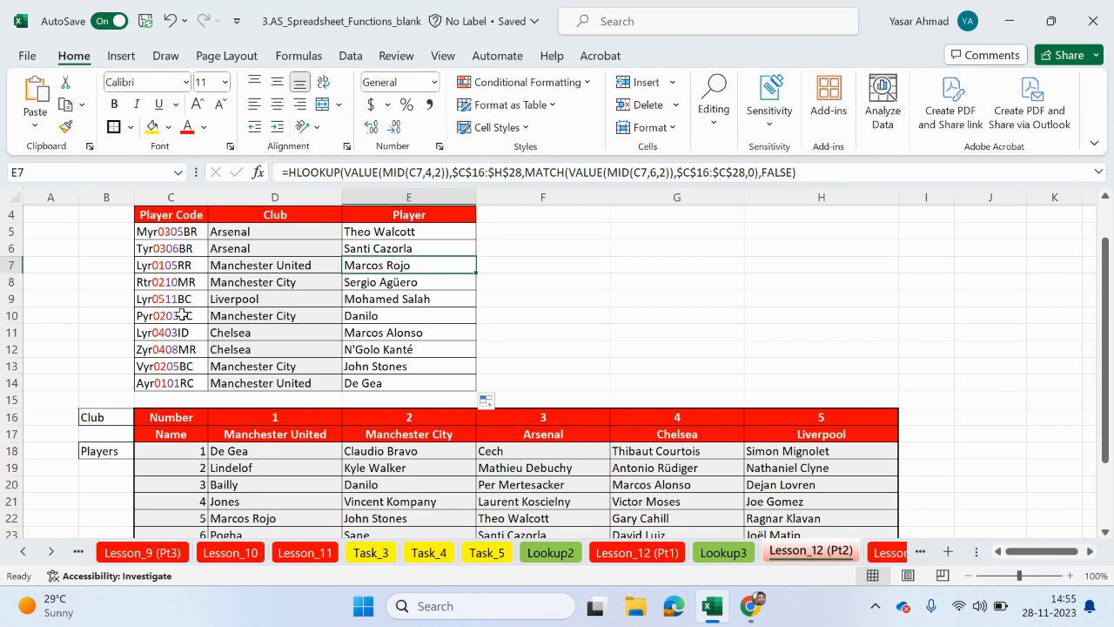
click(258, 518)
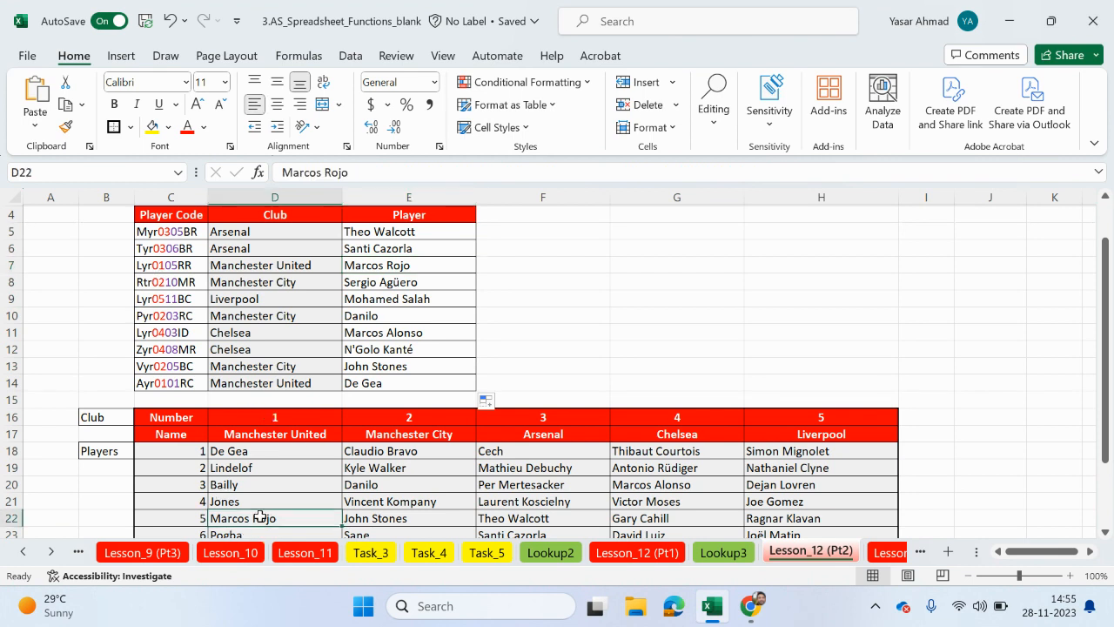
click(374, 280)
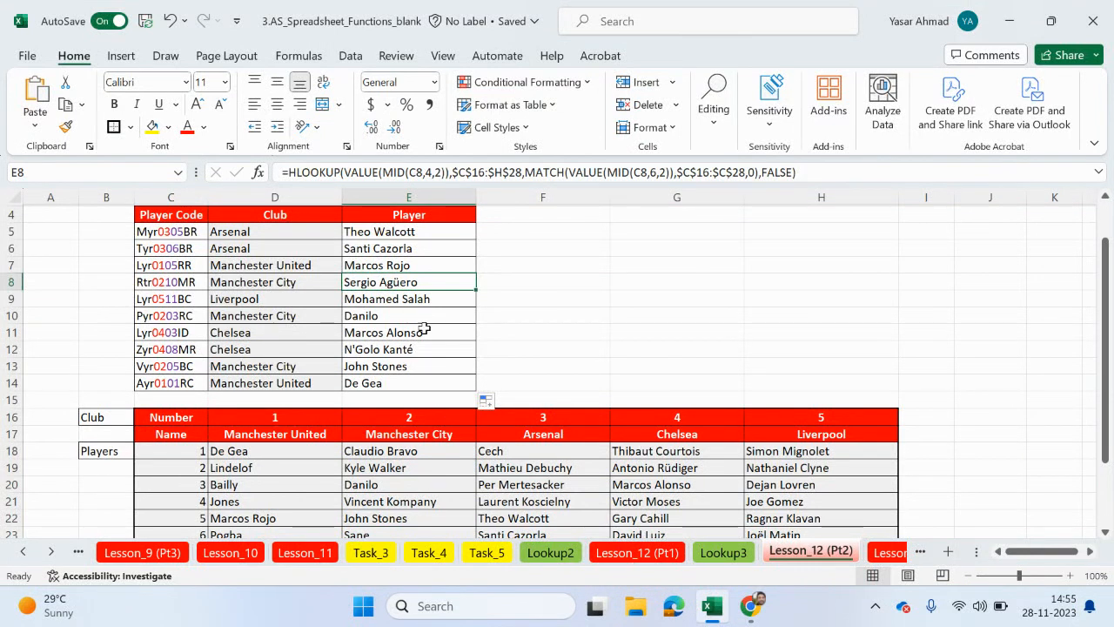
scroll(290, 444, down, 2)
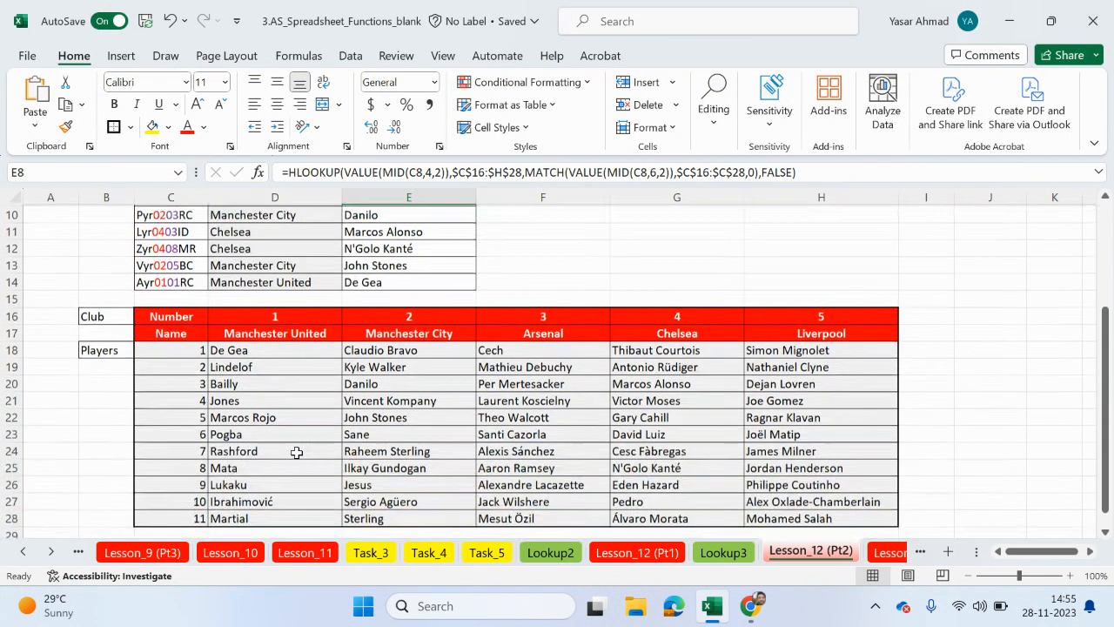
scroll(407, 479, up, 3)
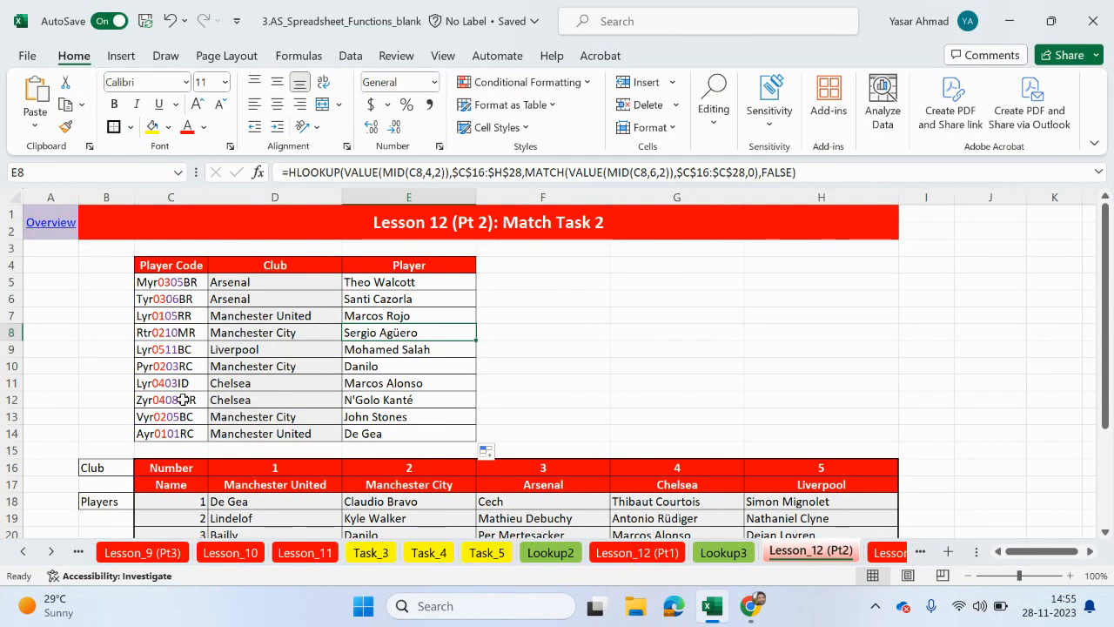
scroll(185, 414, down, 3)
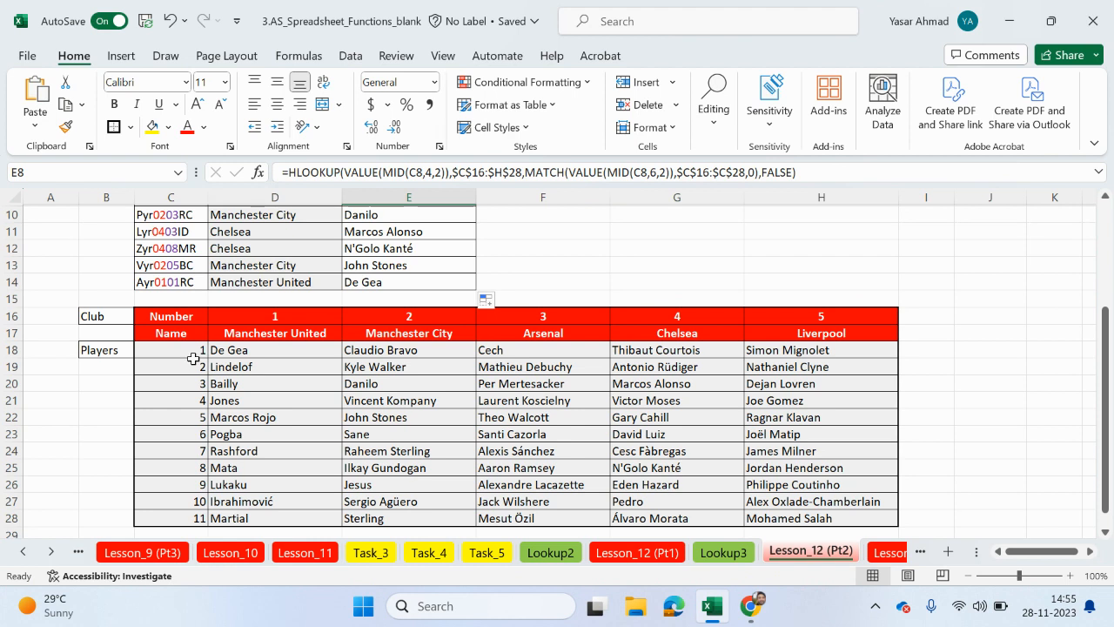
scroll(708, 403, up, 3)
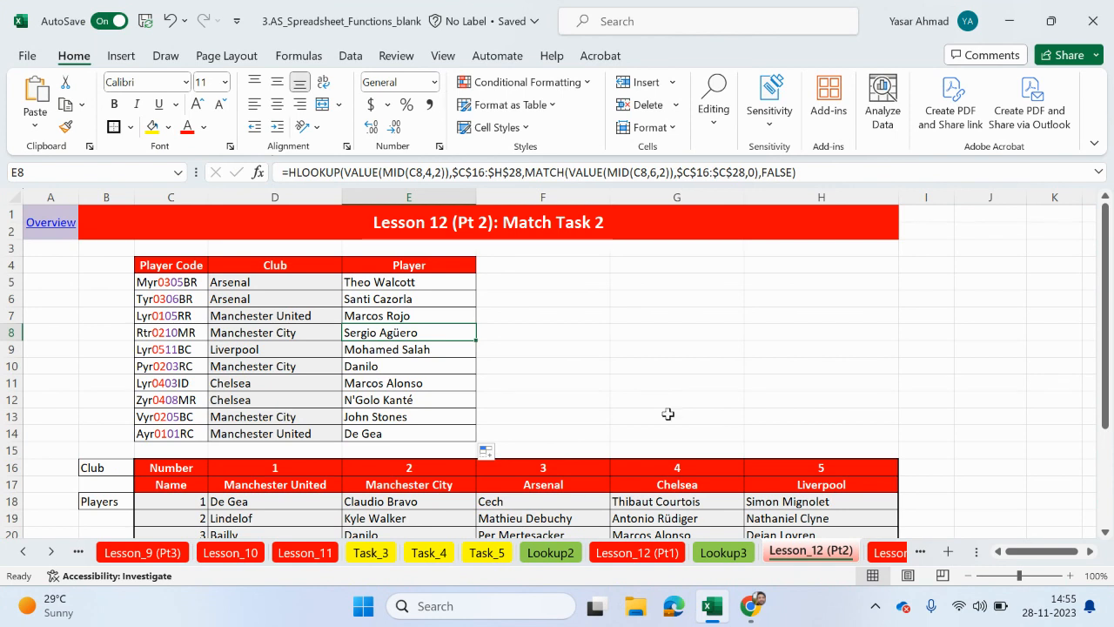
mouse_move(750, 606)
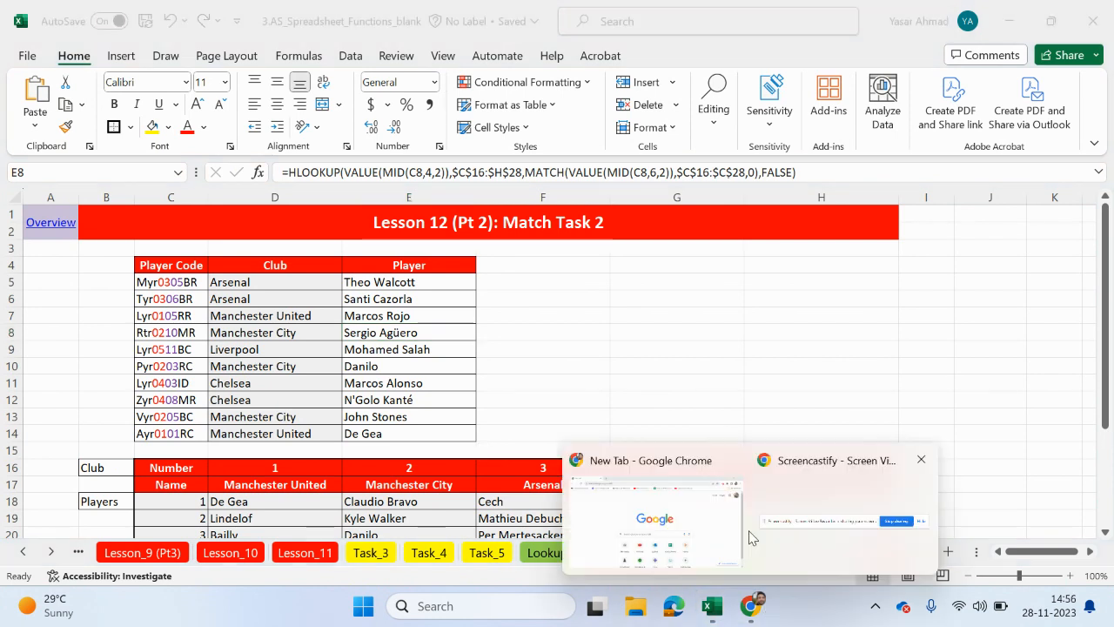
click(700, 534)
click(984, 48)
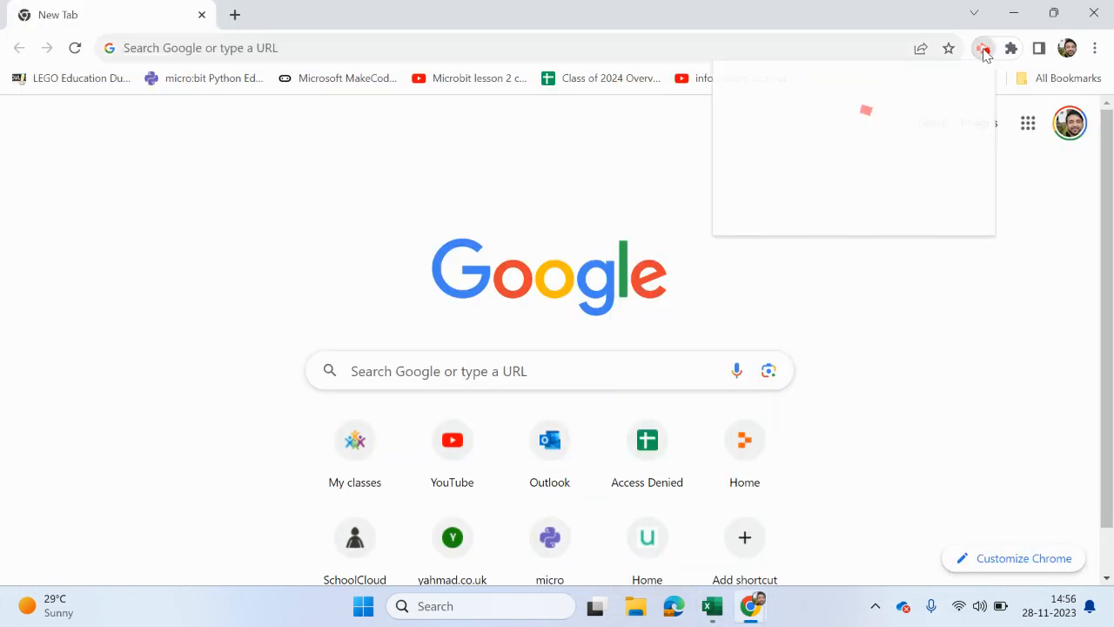